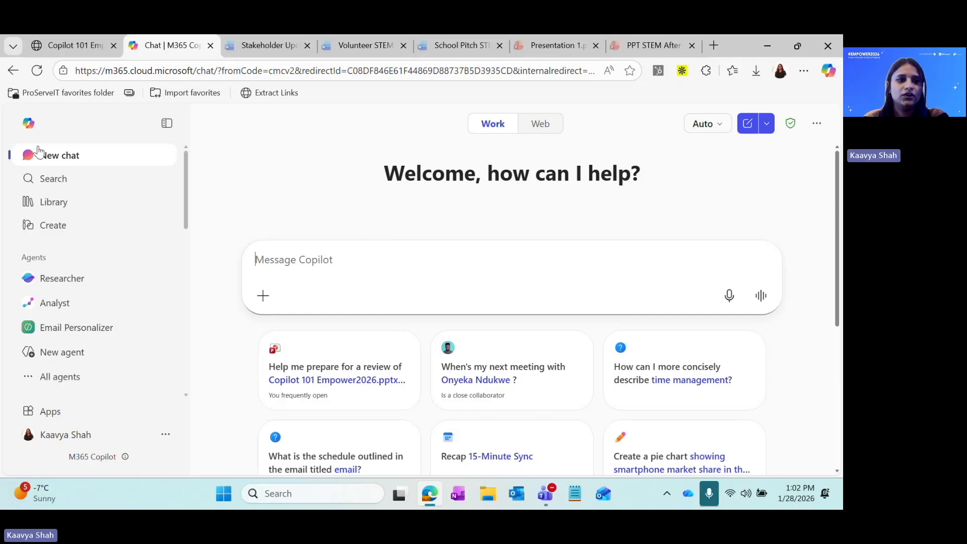
{"action": "scroll", "coordinate": [82, 327], "scroll_direction": "down", "scroll_amount": 4}
{"action": "scroll", "coordinate": [83, 325], "scroll_direction": "up", "scroll_amount": 4}
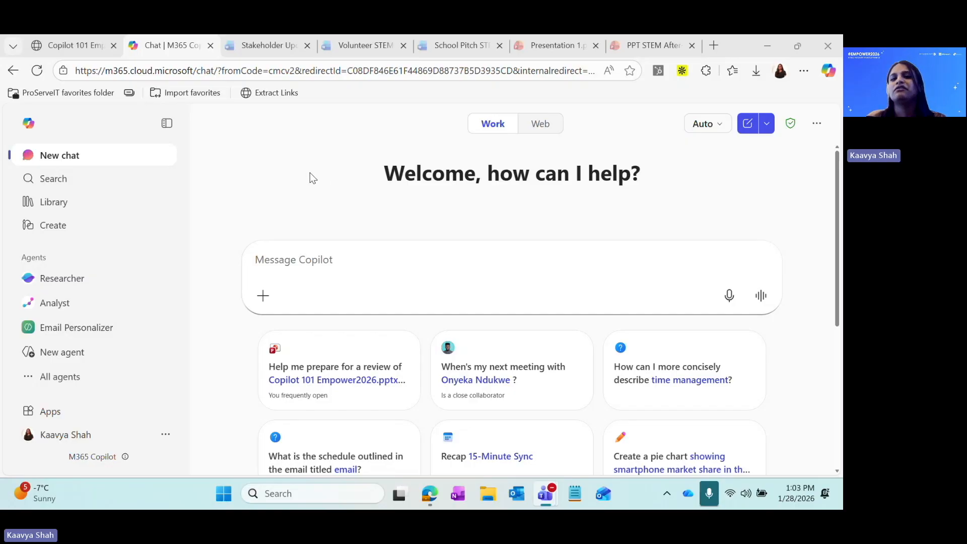
Step: Look over the Stakeholder Update document, then reference "Stakeholder Update STEM After-School Program (Demo)" in a new Copilot chat message
{"action": "left_click", "coordinate": [257, 48]}
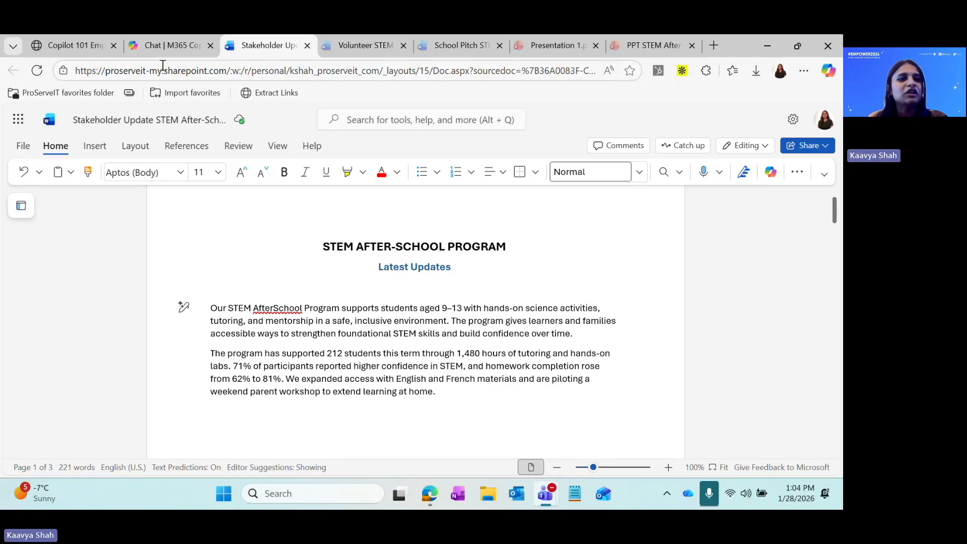
{"action": "left_click", "coordinate": [165, 46]}
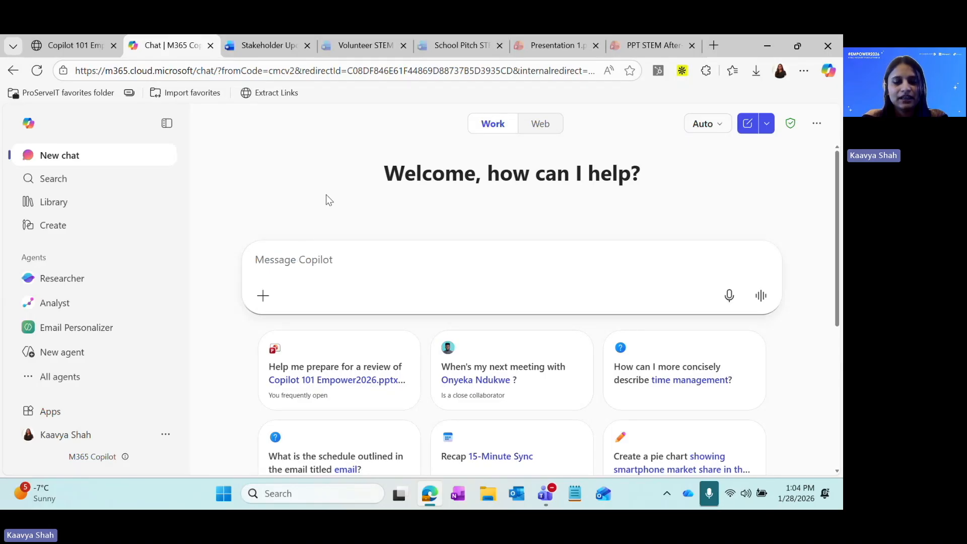
{"action": "type", "text": "/"}
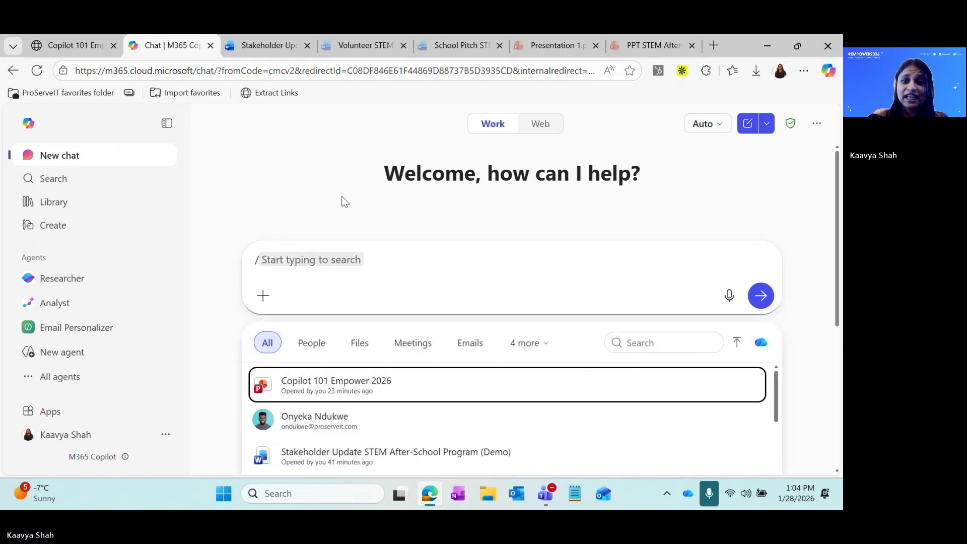
{"action": "left_click", "coordinate": [401, 451]}
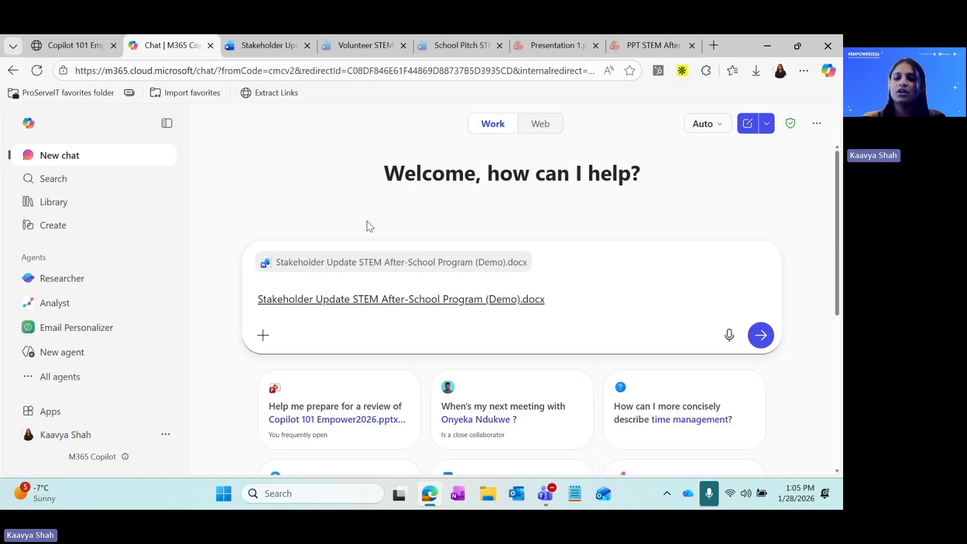
Step: Below the file reference, write "Create a 120-word update for:" with the first item "1. a corporate donor - professional, grateful"
{"action": "key", "text": "shift+Return"}
{"action": "key", "text": "shift+Return"}
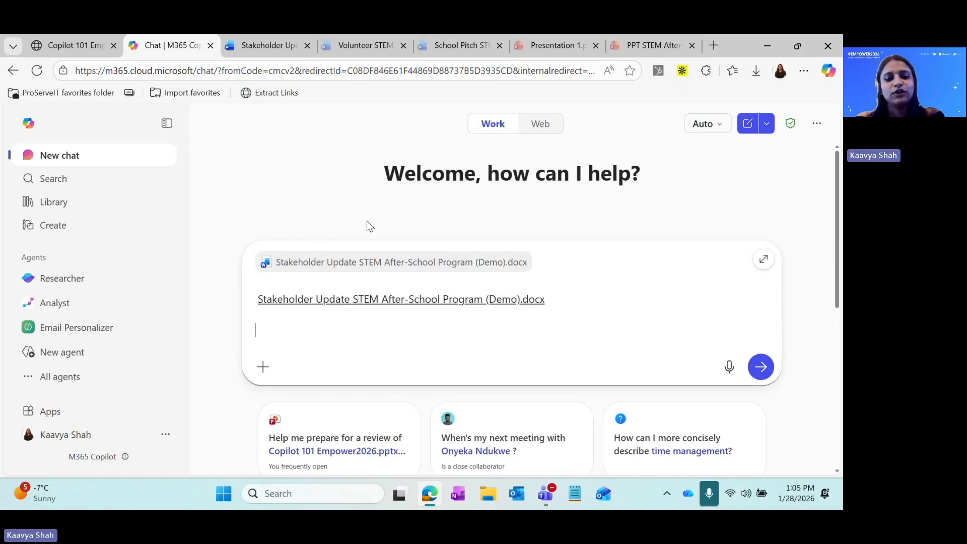
{"action": "type", "text": "Crea"}
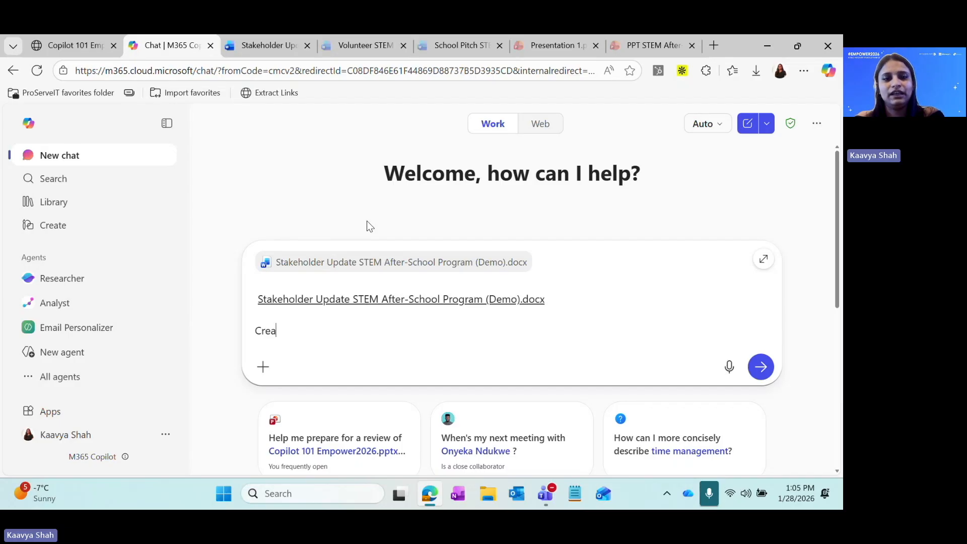
{"action": "type", "text": "te a 120-word update for:"}
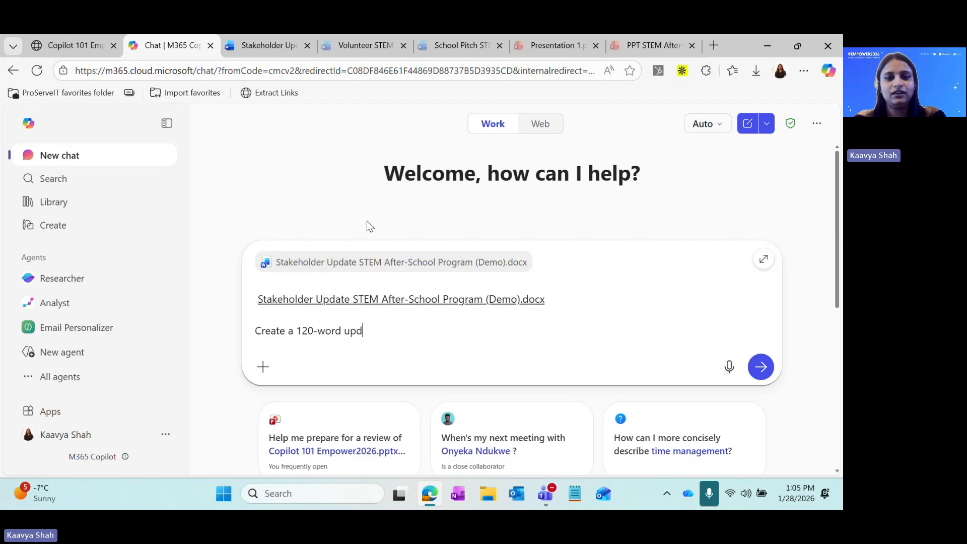
{"action": "key", "text": "shift+Return"}
{"action": "type", "text": "1. a"}
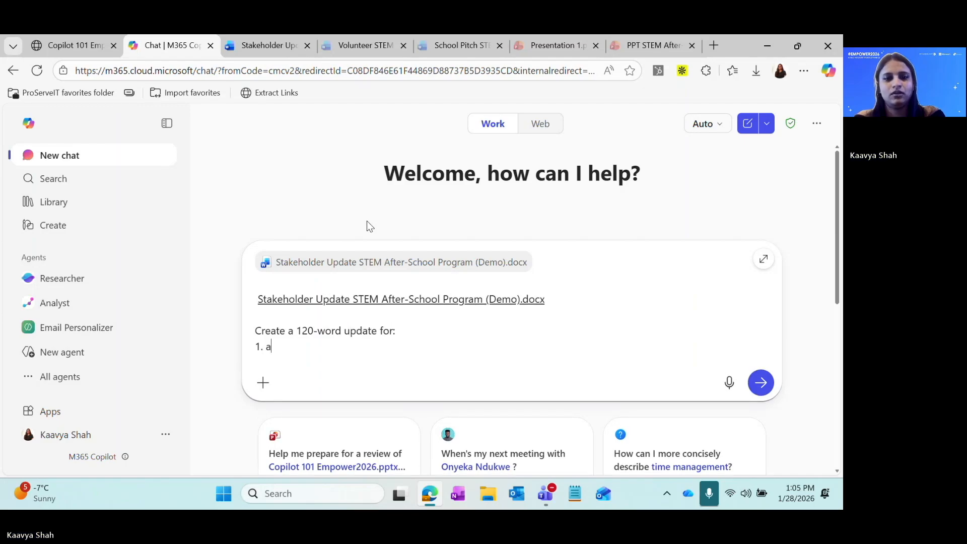
{"action": "type", "text": " corporate "}
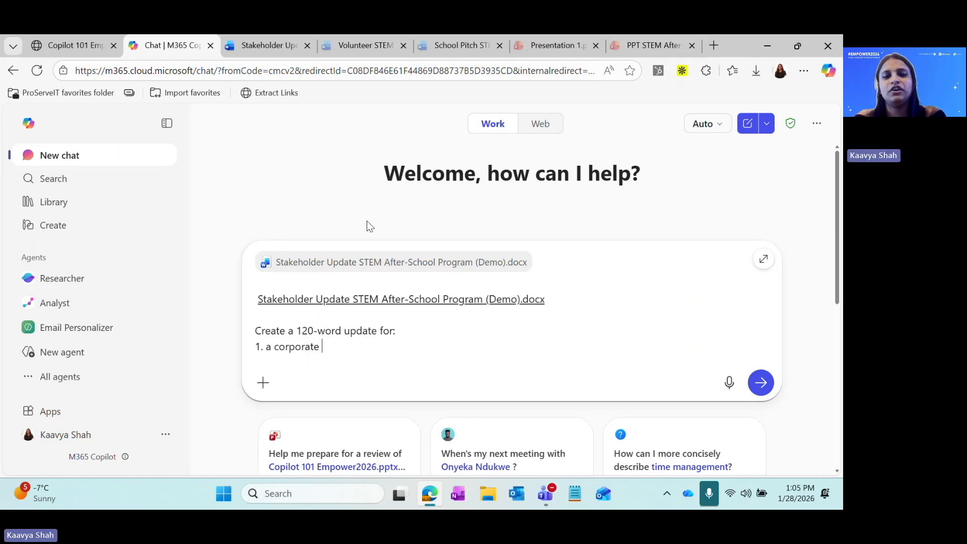
{"action": "type", "text": "donor - "}
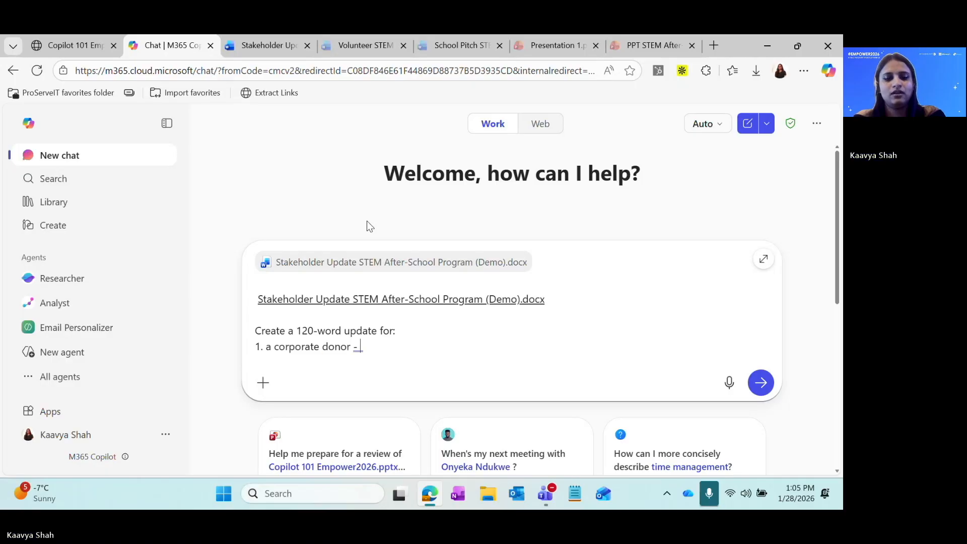
{"action": "type", "text": "profe"}
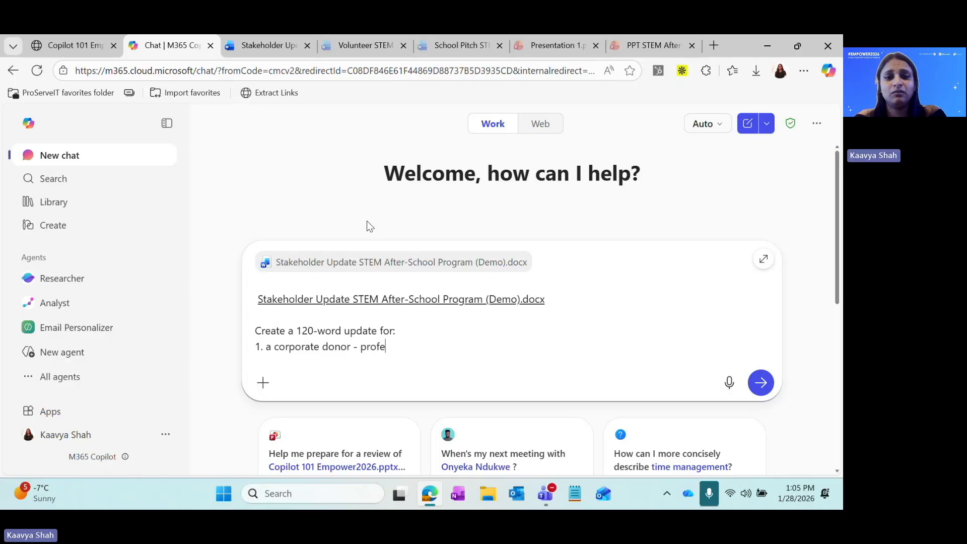
{"action": "type", "text": "ssional, g"}
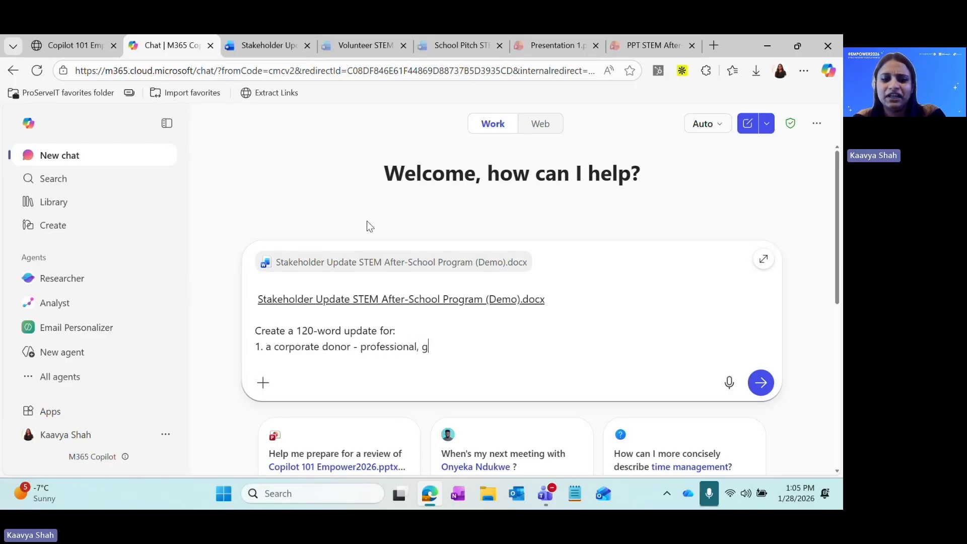
{"action": "type", "text": "ar"}
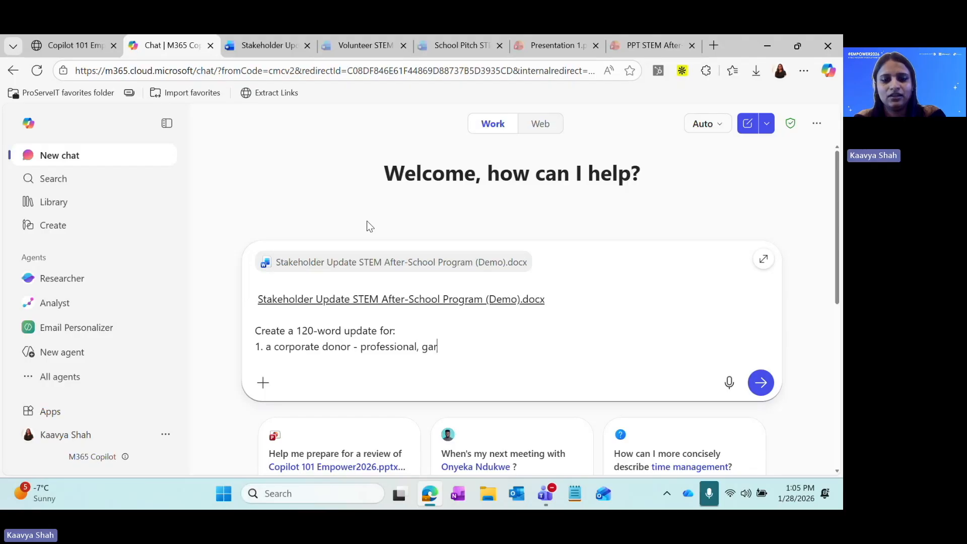
{"action": "key", "text": "BackSpace"}
{"action": "key", "text": "BackSpace"}
{"action": "type", "text": "rateful"}
Step: Add the second item "2. a colleague - warm, casual, friendly" to the prompt and send it
{"action": "key", "text": "shift+Return"}
{"action": "type", "text": "2. a colleague - warm, casual, f"}
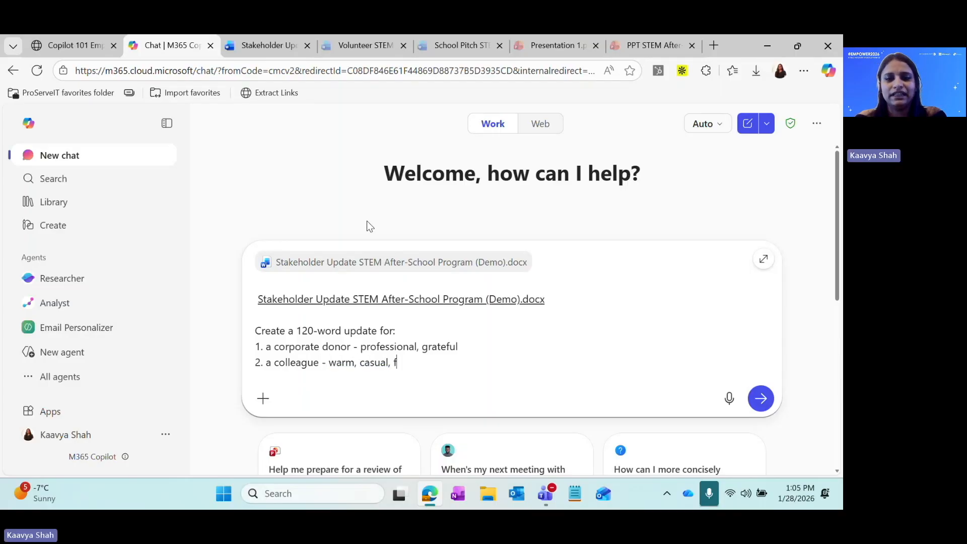
{"action": "type", "text": "riendly"}
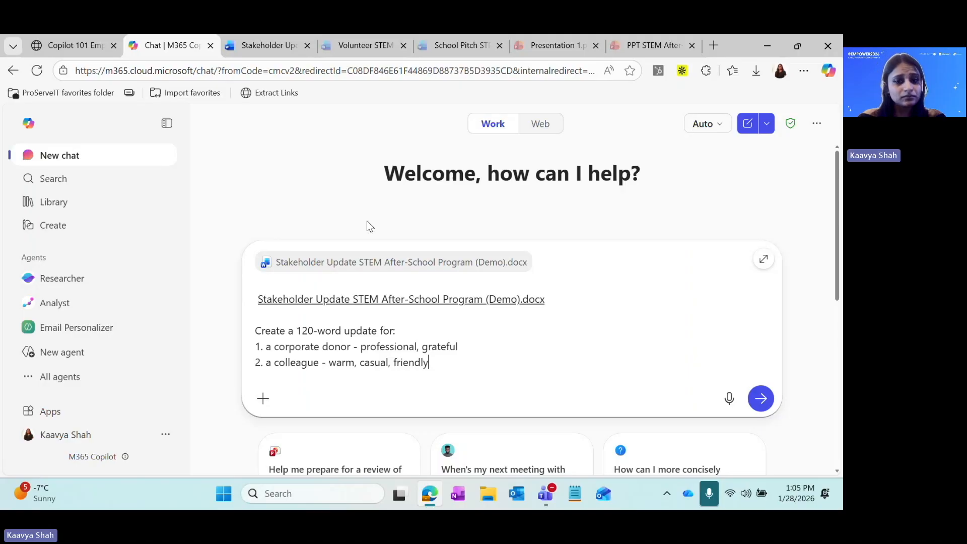
{"action": "key", "text": "Return"}
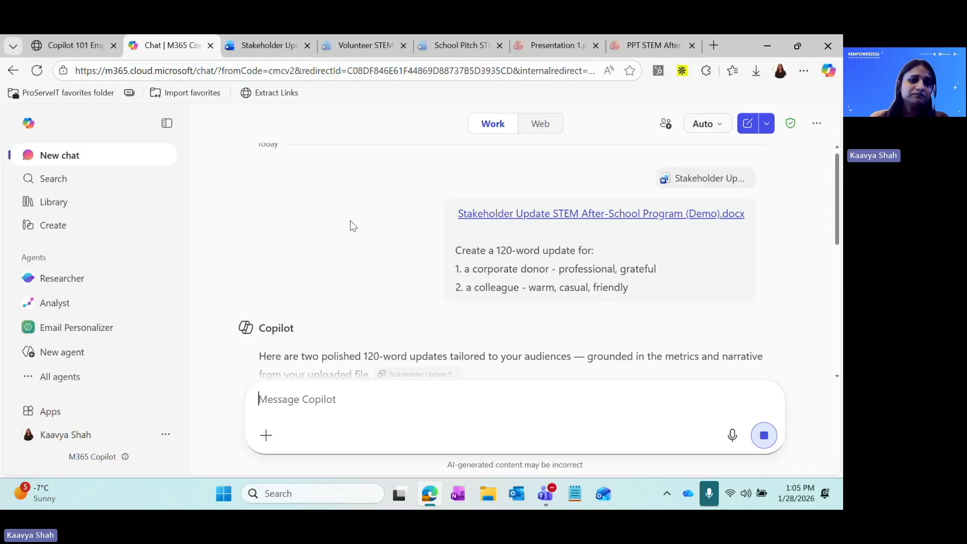
Step: Read through the generated corporate donor and colleague updates, comparing their tone and content
{"action": "scroll", "coordinate": [372, 257], "scroll_direction": "down", "scroll_amount": 2}
{"action": "scroll", "coordinate": [371, 257], "scroll_direction": "down", "scroll_amount": 1}
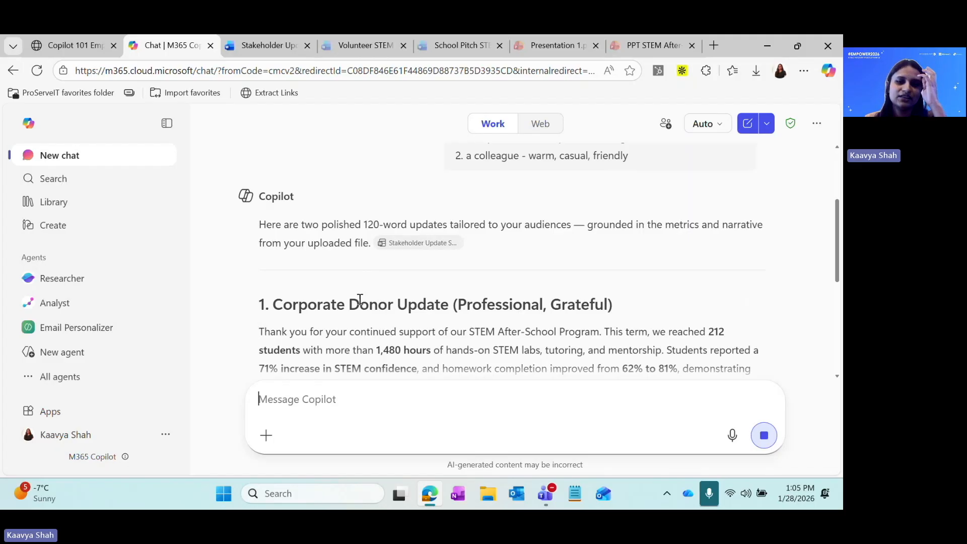
{"action": "scroll", "coordinate": [356, 294], "scroll_direction": "down", "scroll_amount": 2}
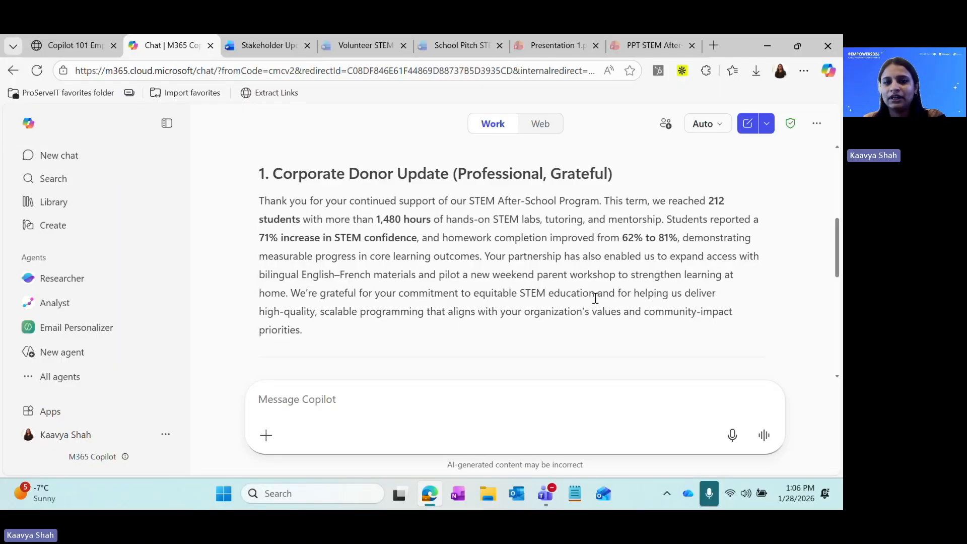
{"action": "scroll", "coordinate": [639, 302], "scroll_direction": "down", "scroll_amount": 5}
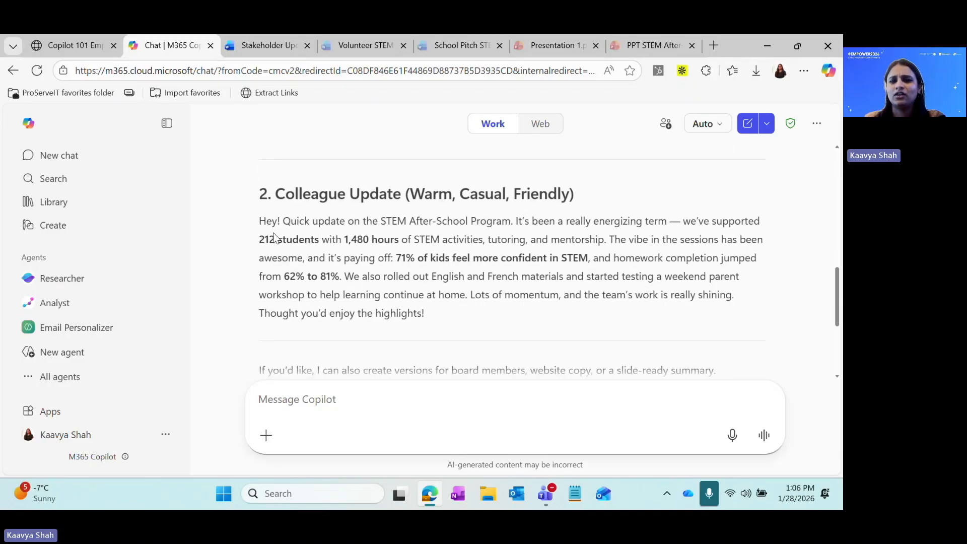
{"action": "scroll", "coordinate": [463, 246], "scroll_direction": "up", "scroll_amount": 4}
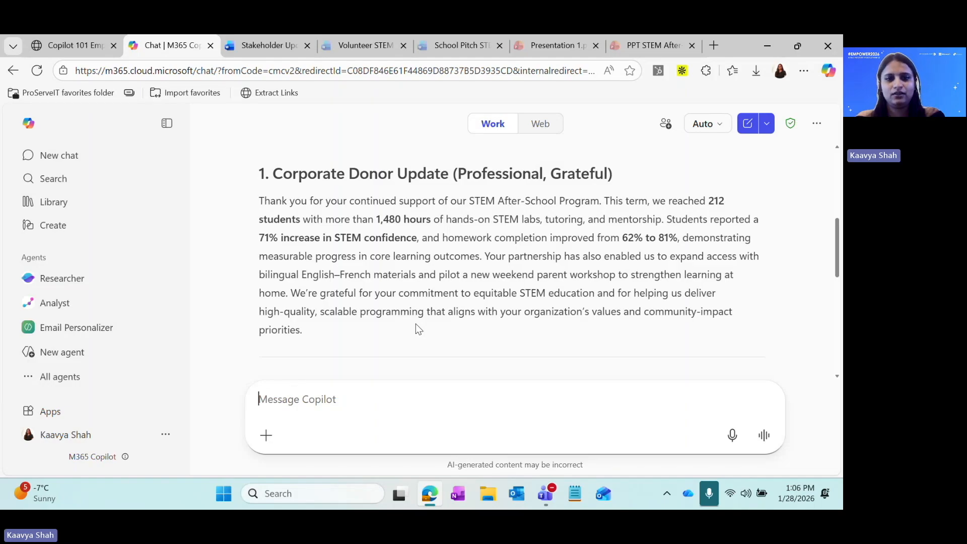
Step: Send the follow-up prompt "For the donor update, point out 5 gaps that they may flag. Give me a quick one-line fix for each"
{"action": "type", "text": "For the donor u"}
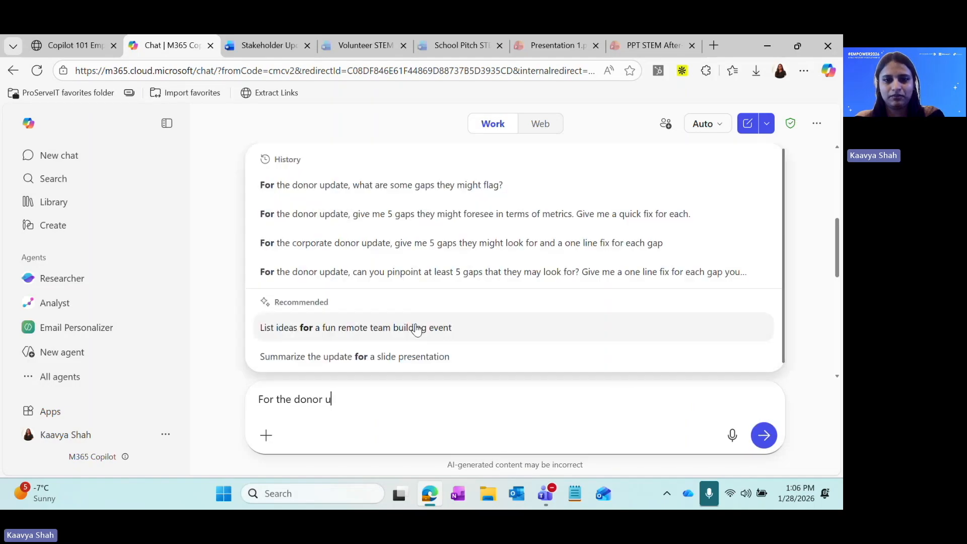
{"action": "type", "text": "pdate, piint"}
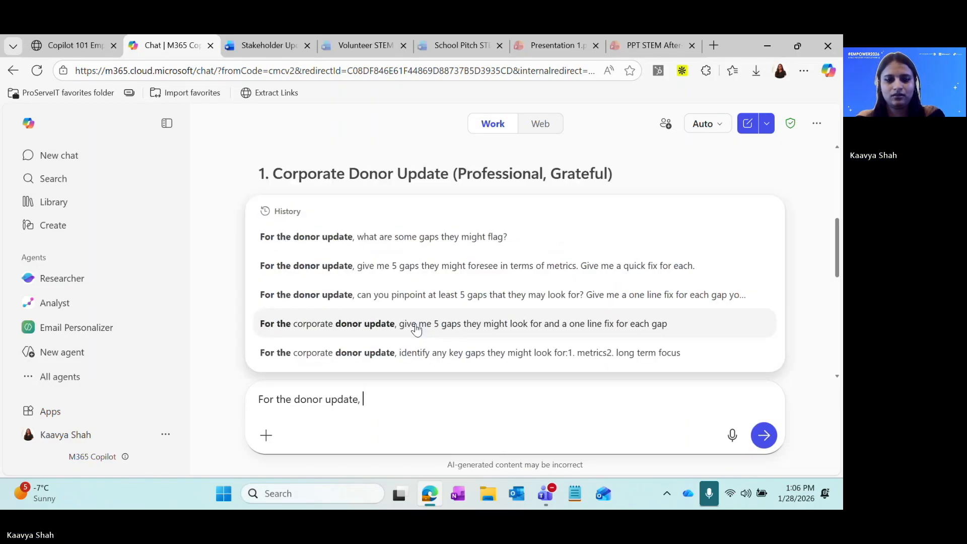
{"action": "key", "text": "BackSpace"}
{"action": "key", "text": "BackSpace"}
{"action": "key", "text": "BackSpace"}
{"action": "key", "text": "BackSpace"}
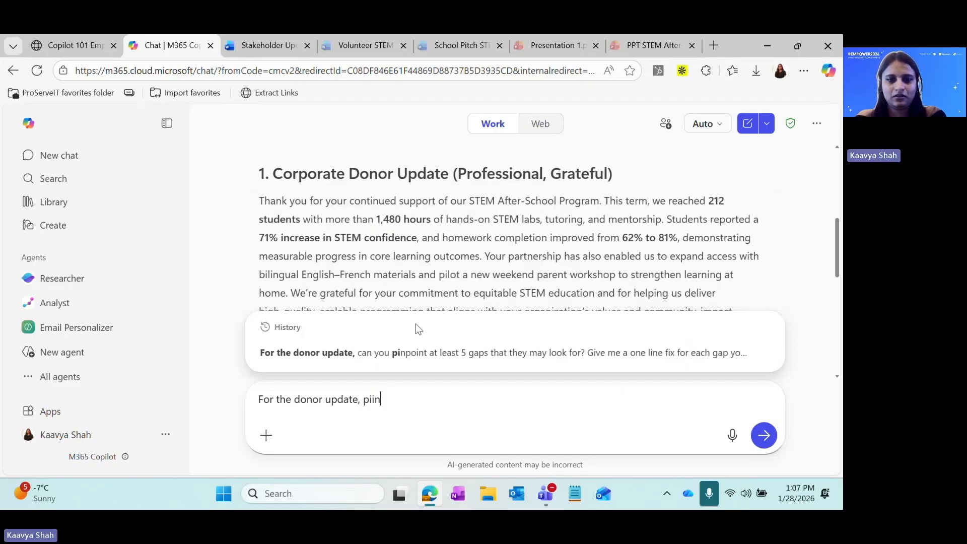
{"action": "type", "text": "oint"}
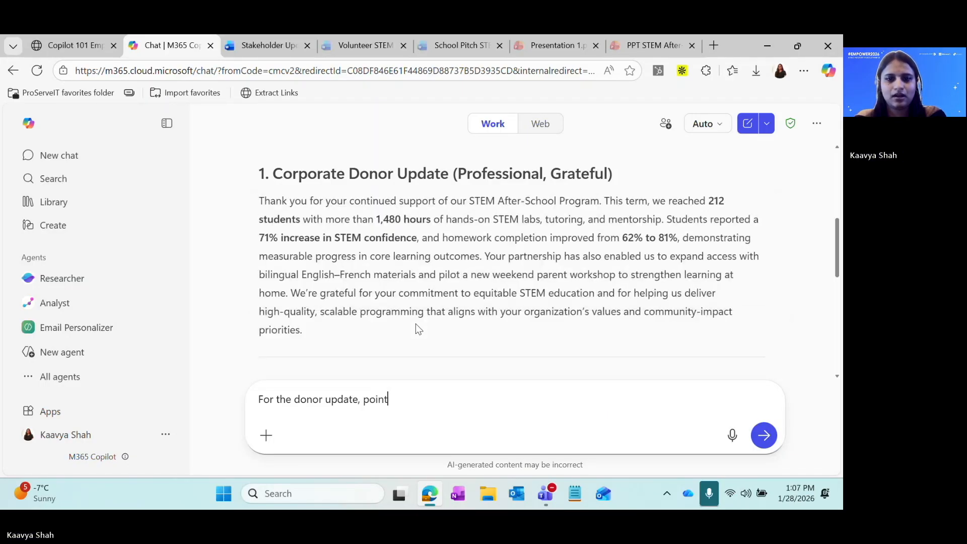
{"action": "type", "text": " out 5 gaps "}
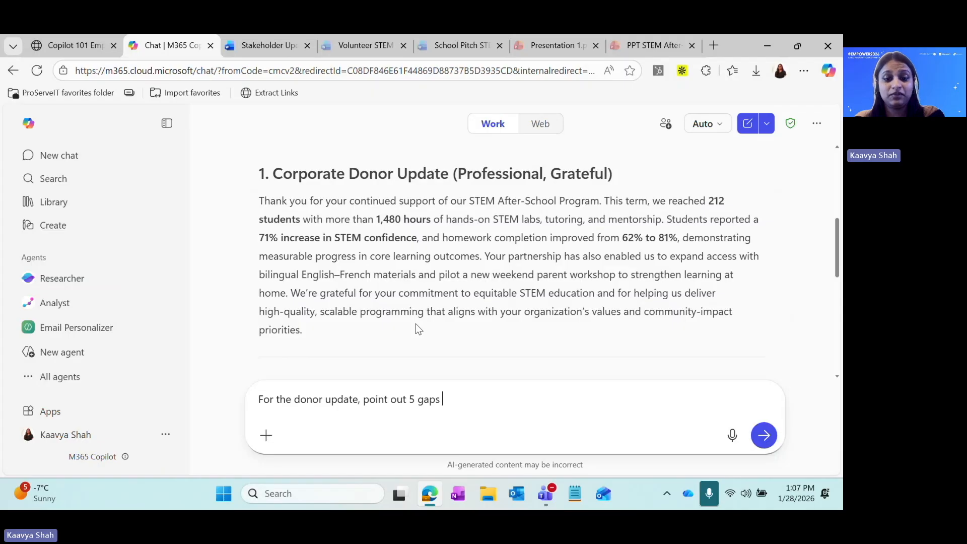
{"action": "type", "text": "that they "}
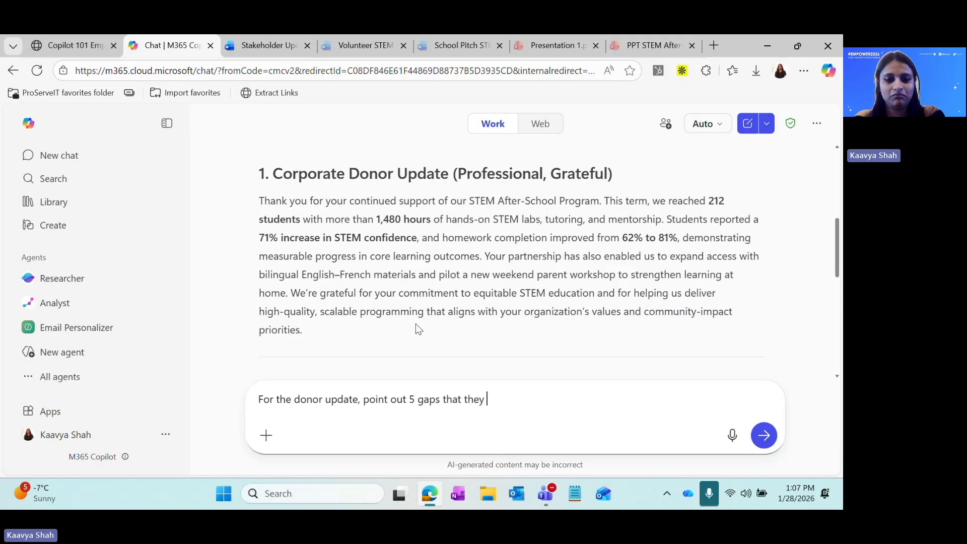
{"action": "type", "text": "may flag. Give "}
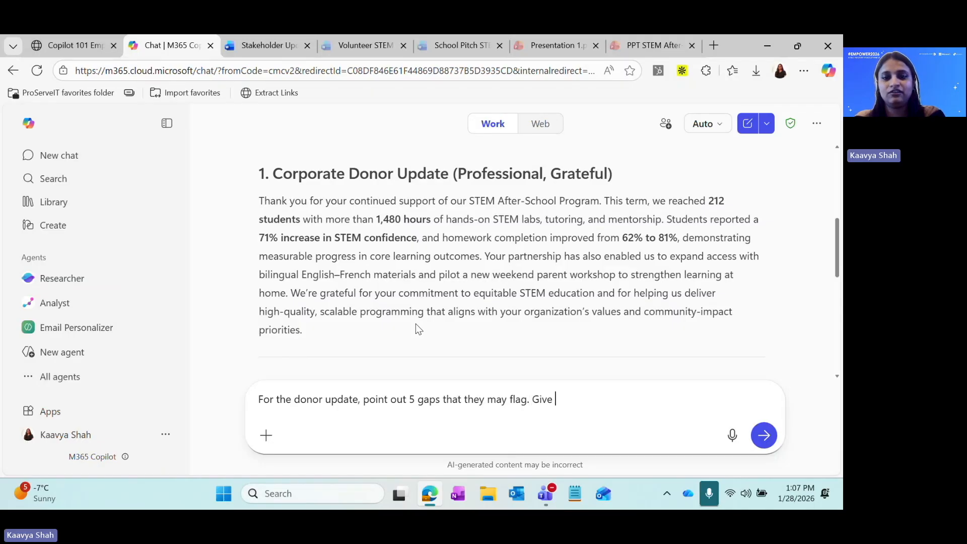
{"action": "type", "text": "me a quick "}
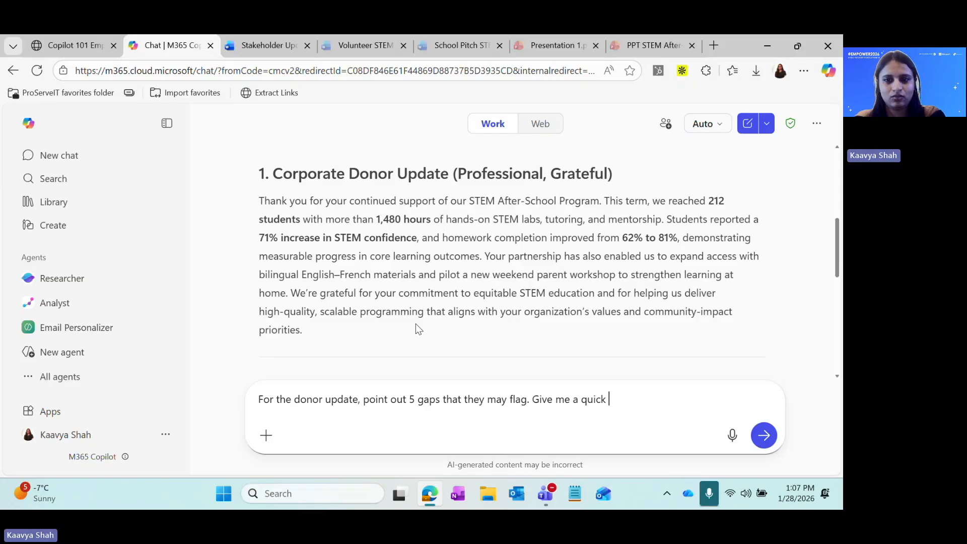
{"action": "type", "text": "one-line fix for each"}
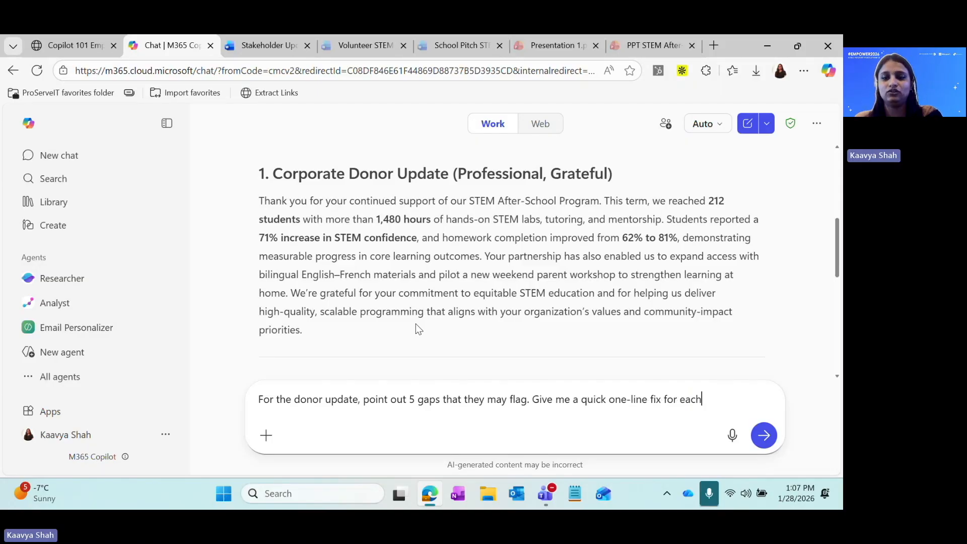
{"action": "key", "text": "Return"}
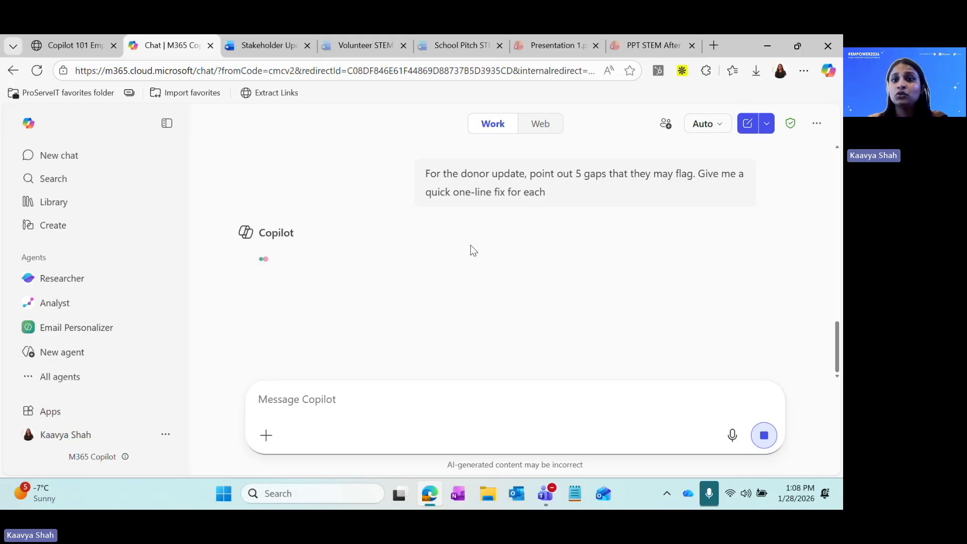
Step: Recheck the generated updates and the source Stakeholder Update document, then return to the Copilot chat
{"action": "scroll", "coordinate": [273, 202], "scroll_direction": "up", "scroll_amount": 4}
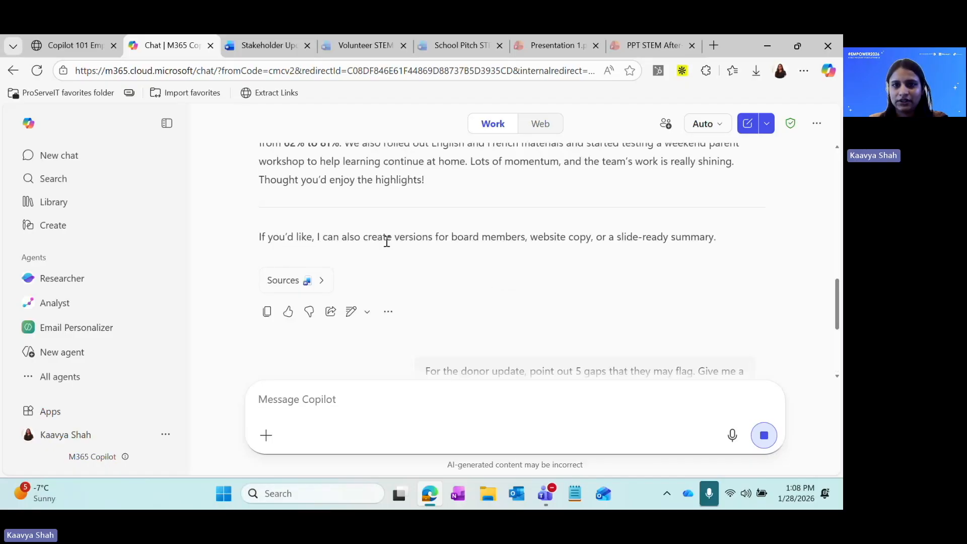
{"action": "scroll", "coordinate": [393, 244], "scroll_direction": "up", "scroll_amount": 3}
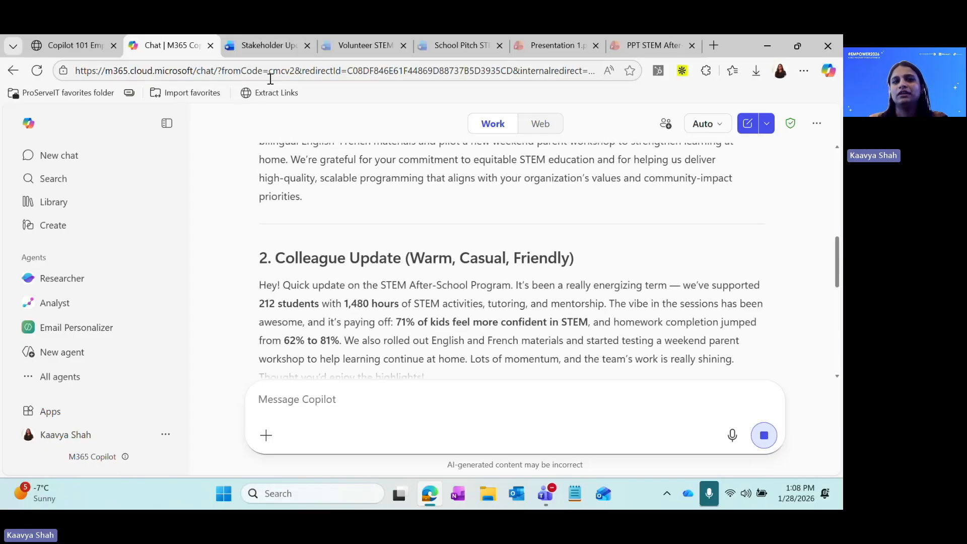
{"action": "left_click", "coordinate": [267, 45]}
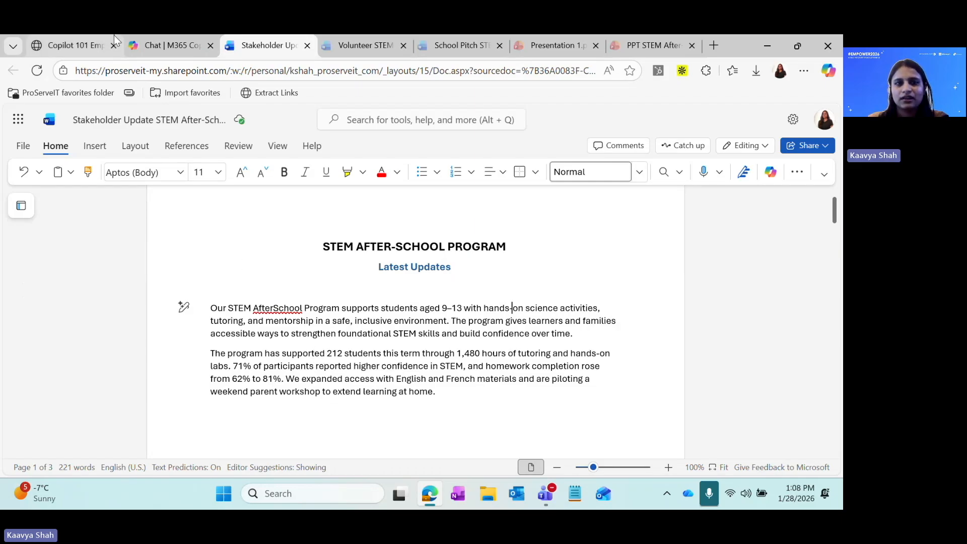
{"action": "left_click", "coordinate": [153, 35]}
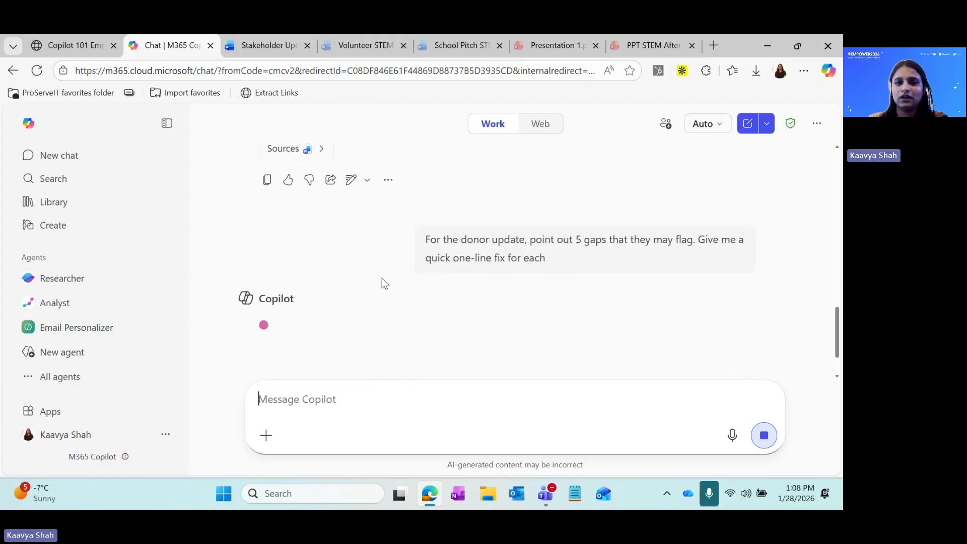
Step: Check the options for adding content to the chat, then read through the donor gaps and their suggested fixes
{"action": "left_click", "coordinate": [267, 434]}
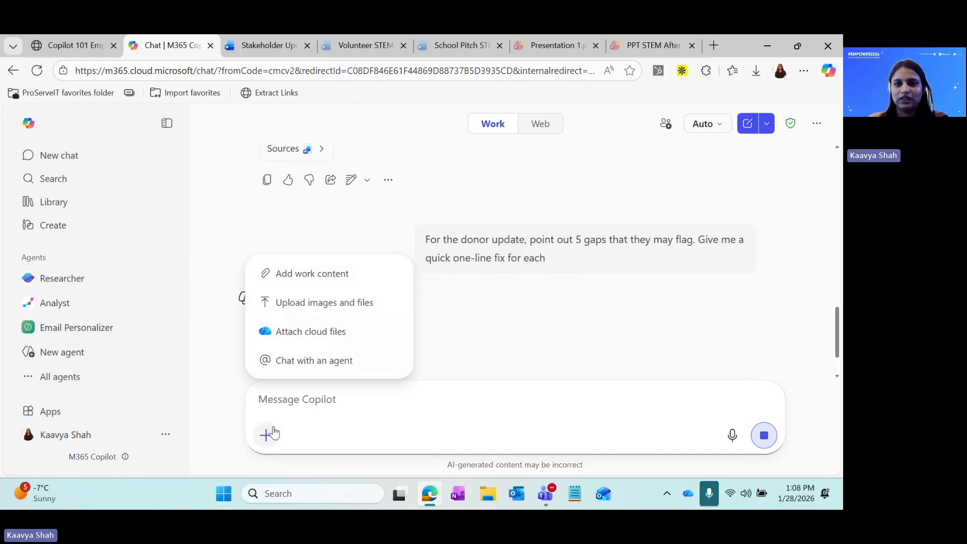
{"action": "left_click", "coordinate": [457, 307]}
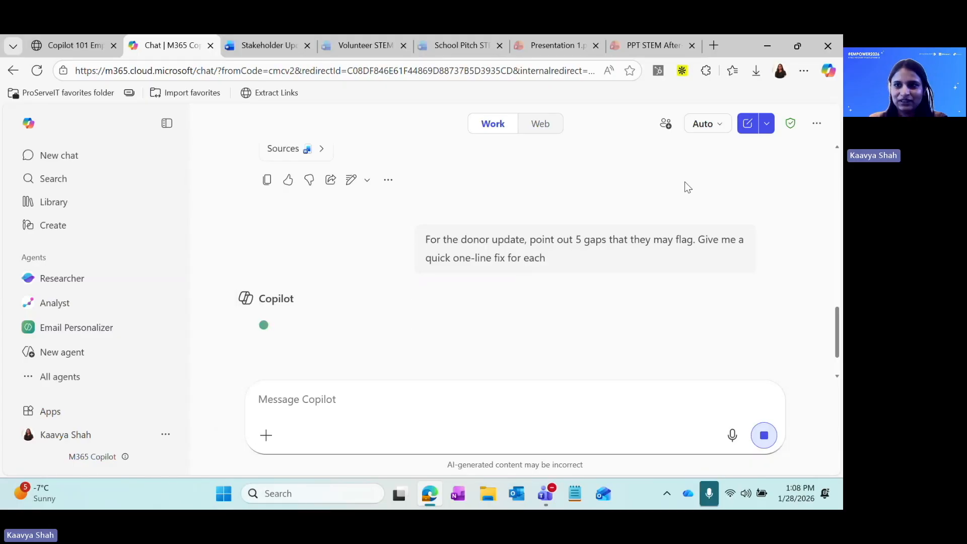
{"action": "mouse_move", "coordinate": [791, 131]}
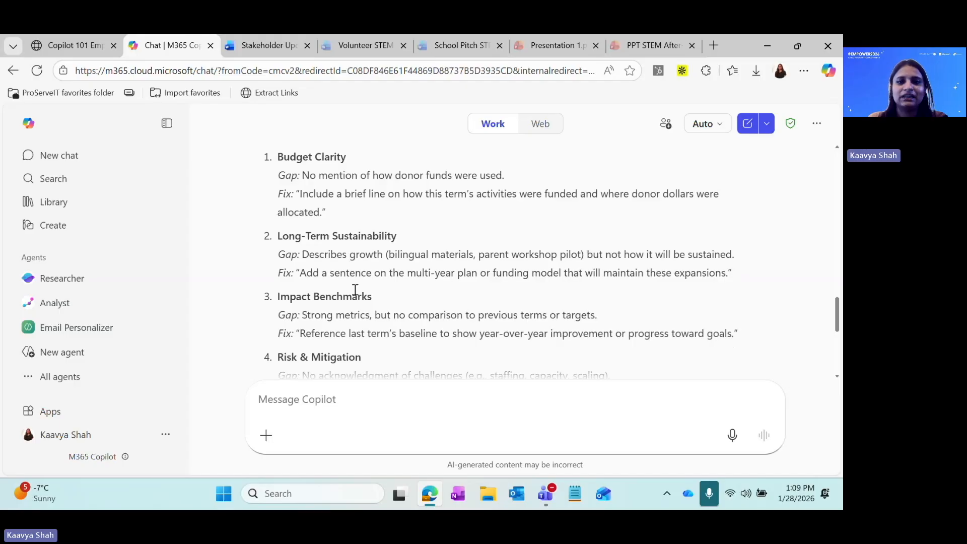
{"action": "scroll", "coordinate": [355, 290], "scroll_direction": "down", "scroll_amount": 1}
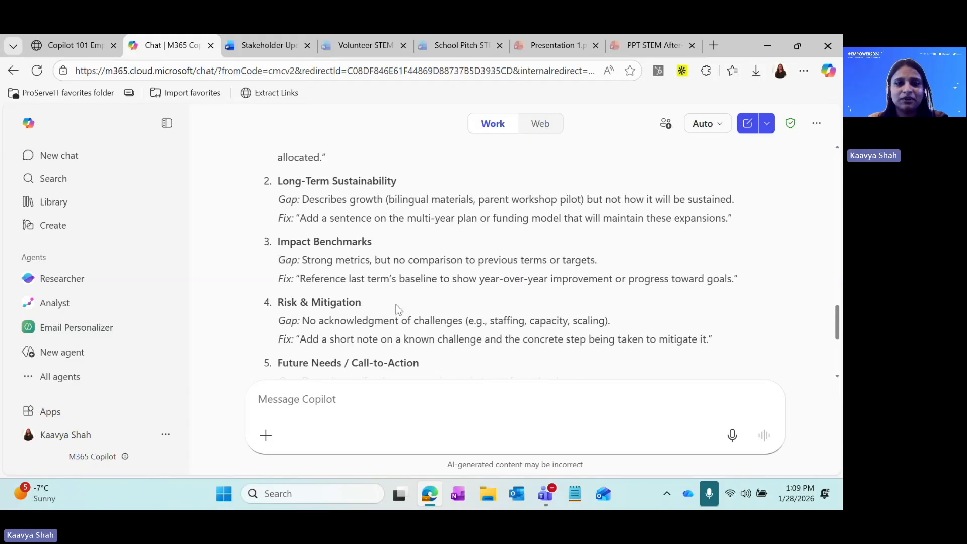
{"action": "scroll", "coordinate": [396, 305], "scroll_direction": "down", "scroll_amount": 2}
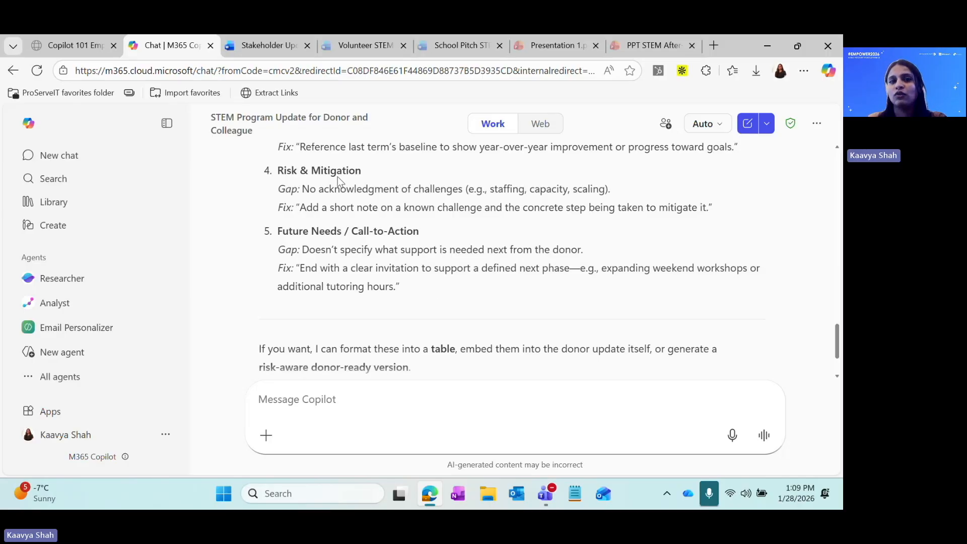
Step: Switch to the Volunteer STEM After-School Program document and read through its volunteer information
{"action": "left_click", "coordinate": [343, 50]}
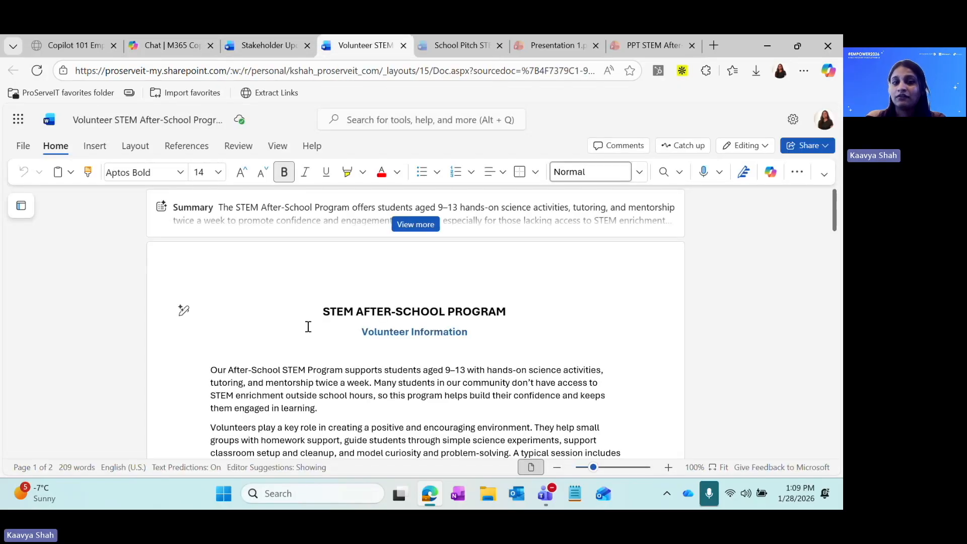
{"action": "scroll", "coordinate": [310, 330], "scroll_direction": "down", "scroll_amount": 3}
{"action": "scroll", "coordinate": [314, 339], "scroll_direction": "up", "scroll_amount": 2}
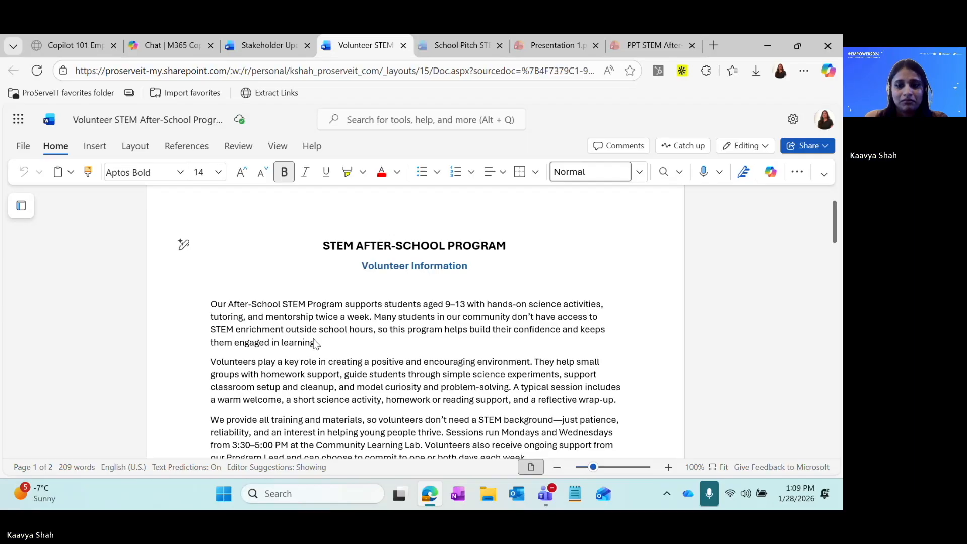
{"action": "scroll", "coordinate": [246, 358], "scroll_direction": "down", "scroll_amount": 2}
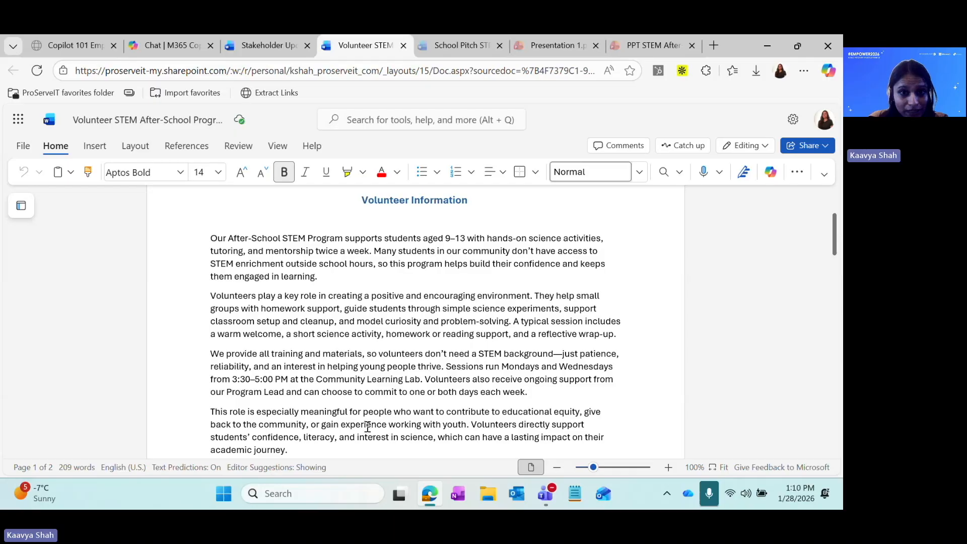
{"action": "scroll", "coordinate": [375, 390], "scroll_direction": "down", "scroll_amount": 2}
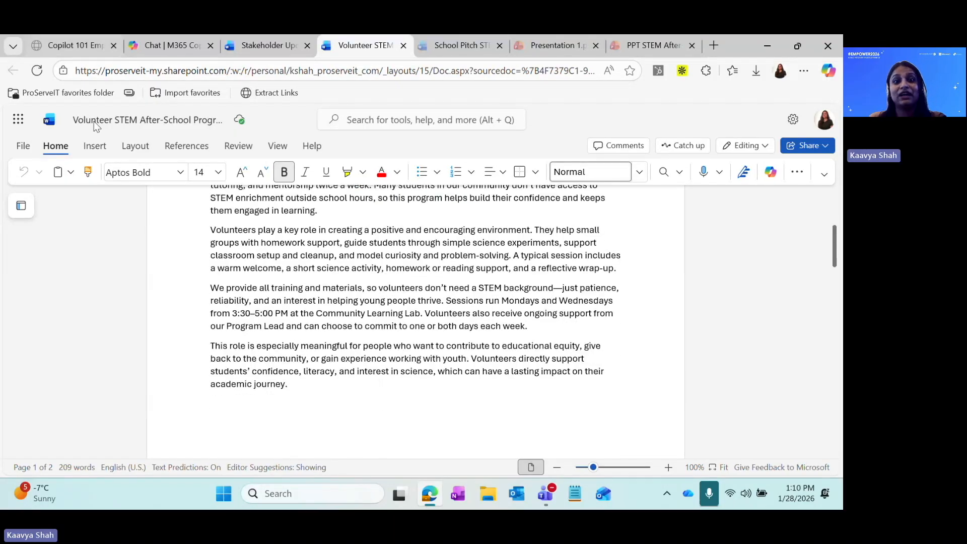
Step: Below the last paragraph, run the Copilot drafting prompt "Create a LinkedIn-ready job description using this and tailor it to college students"
{"action": "left_click", "coordinate": [221, 406]}
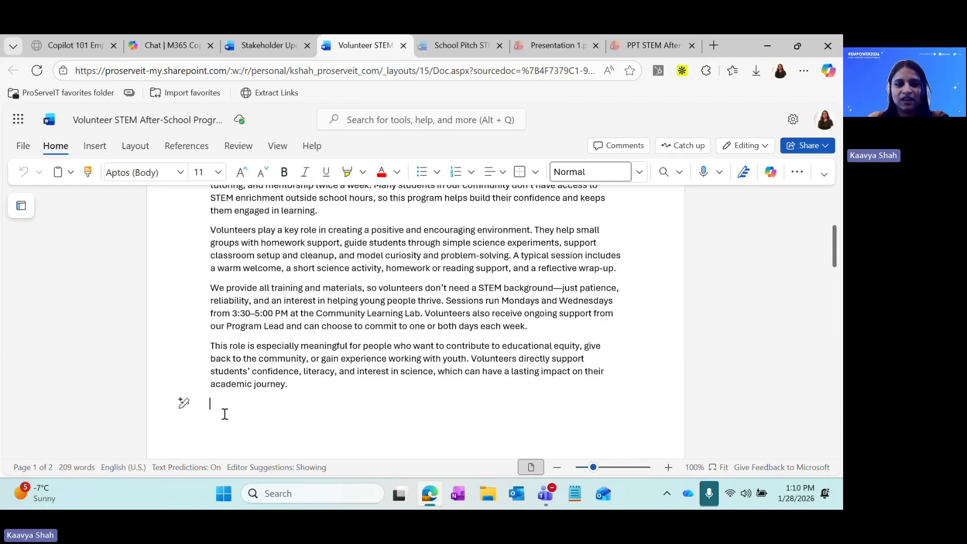
{"action": "left_click", "coordinate": [186, 409]}
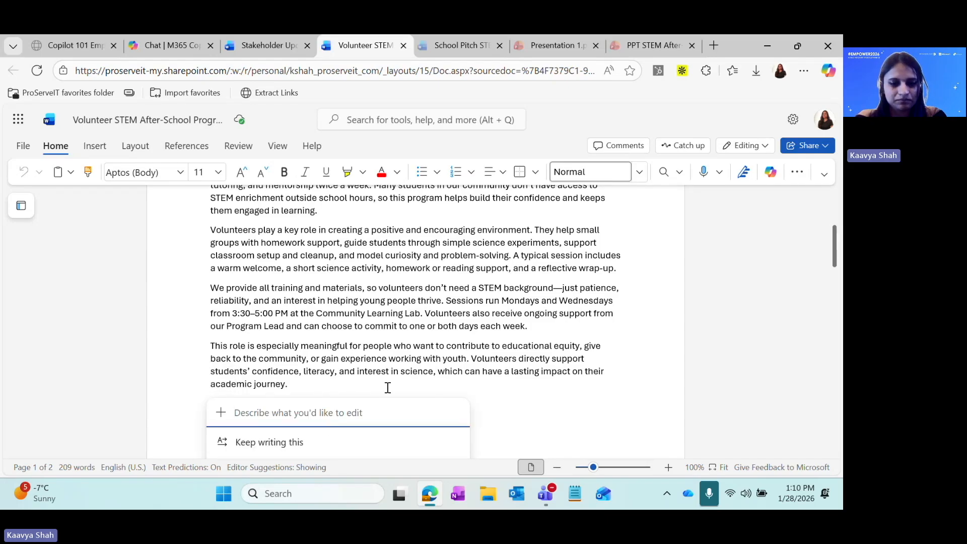
{"action": "type", "text": "Create a "}
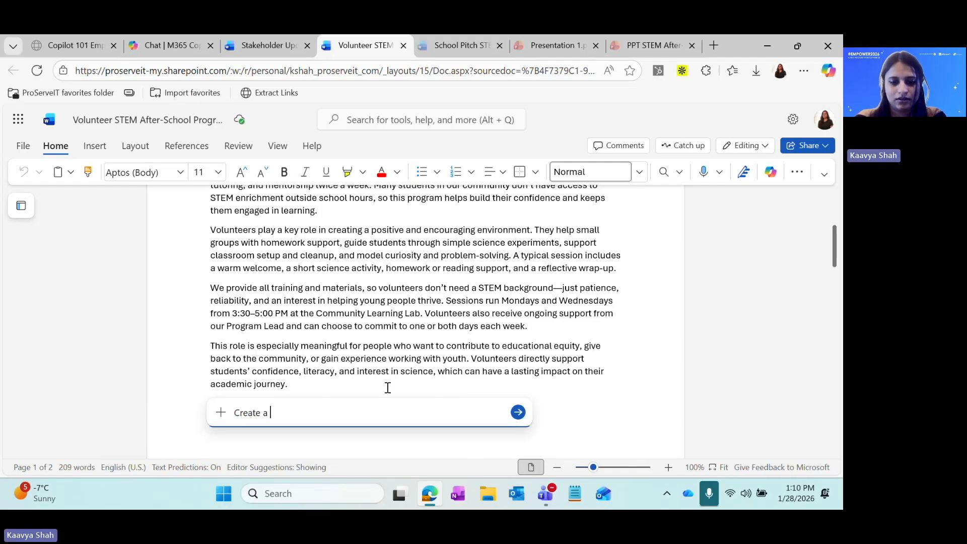
{"action": "type", "text": "LinkedI"}
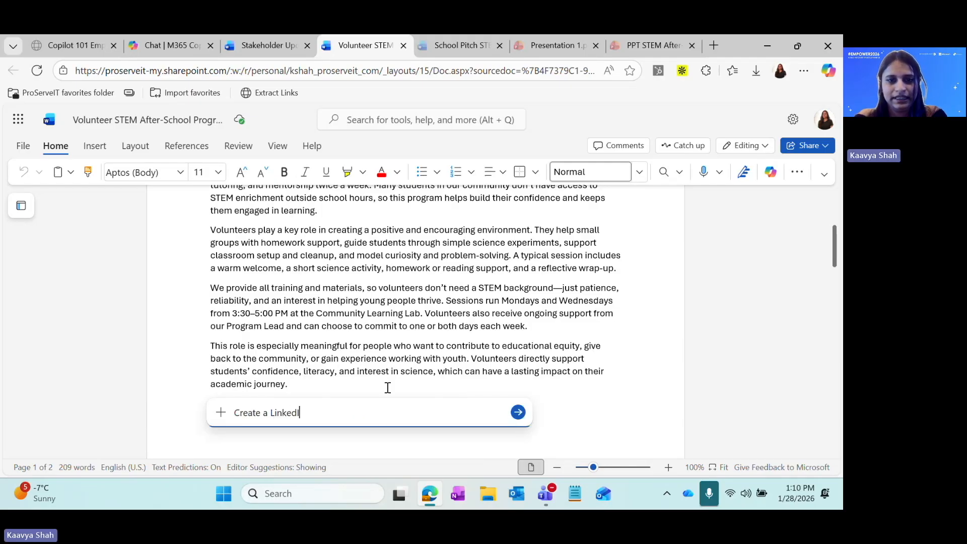
{"action": "type", "text": "n po"}
{"action": "key", "text": "BackSpace"}
{"action": "key", "text": "BackSpace"}
{"action": "key", "text": "BackSpace"}
{"action": "type", "text": "-ready "}
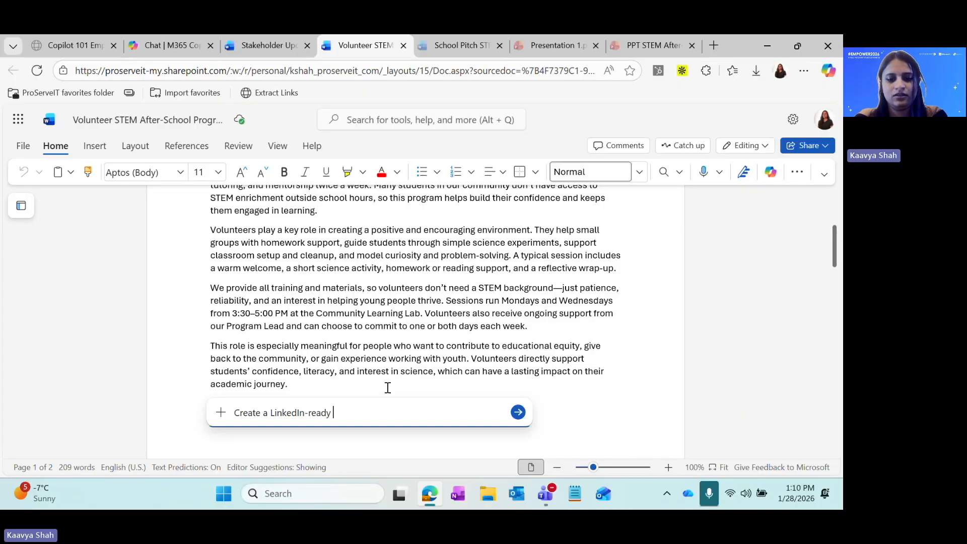
{"action": "type", "text": "job descript"}
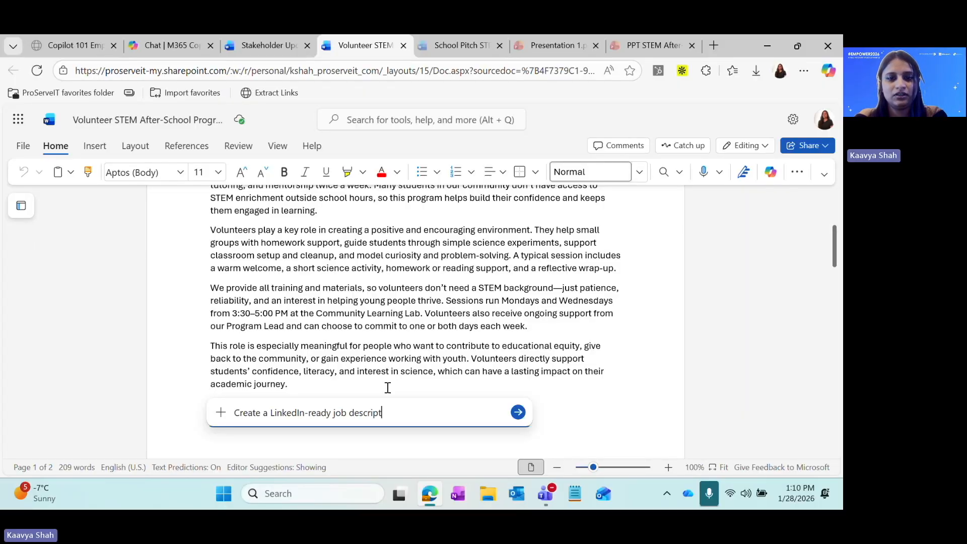
{"action": "type", "text": "ion using this "}
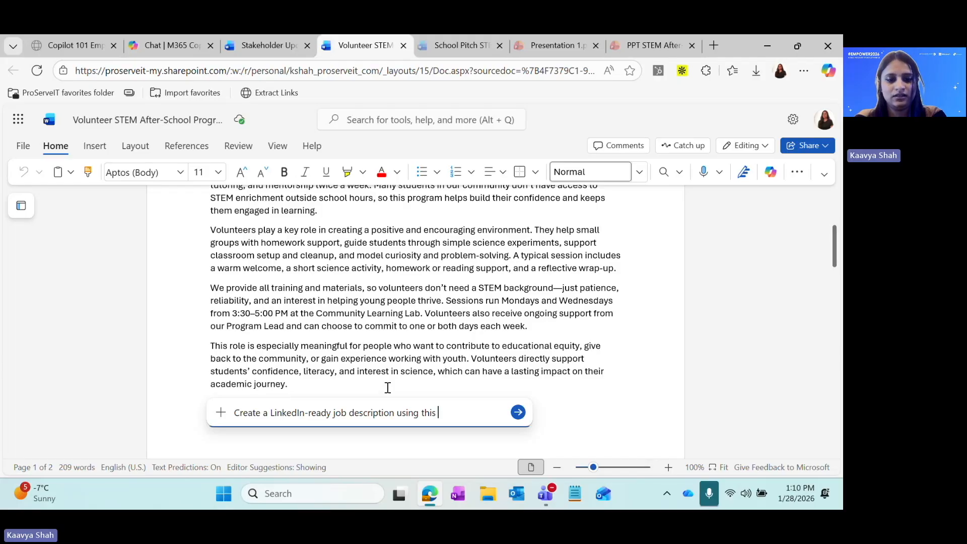
{"action": "type", "text": "and tai"}
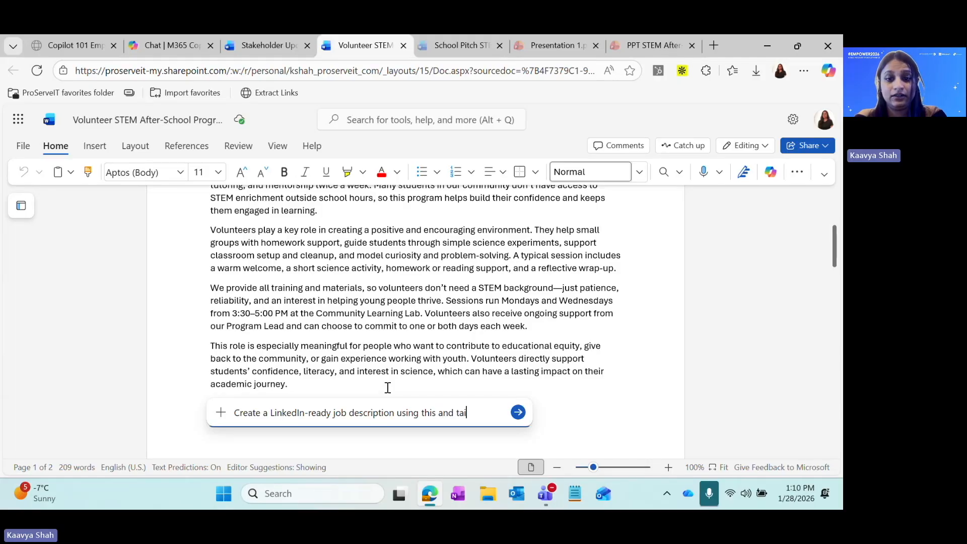
{"action": "type", "text": "lor it to c"}
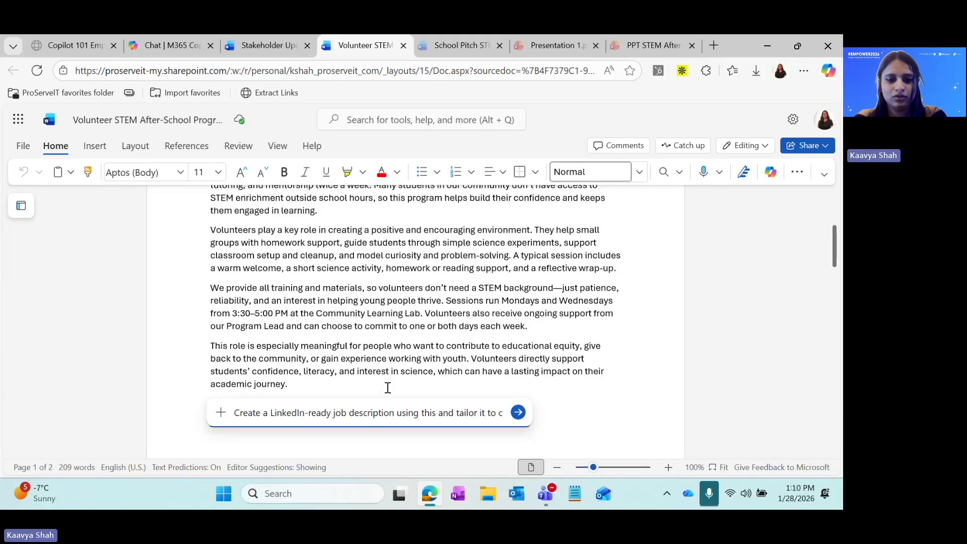
{"action": "type", "text": "ollege students"}
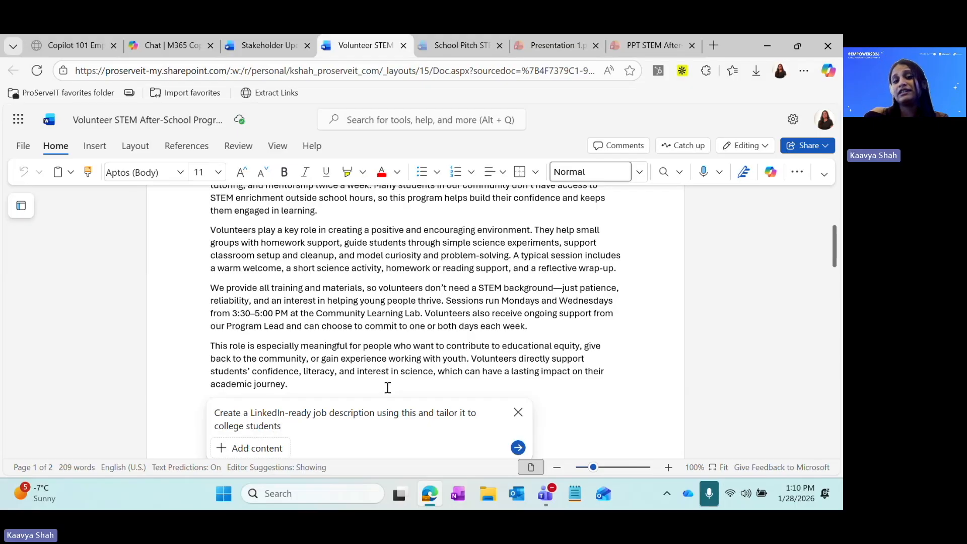
{"action": "key", "text": "Return"}
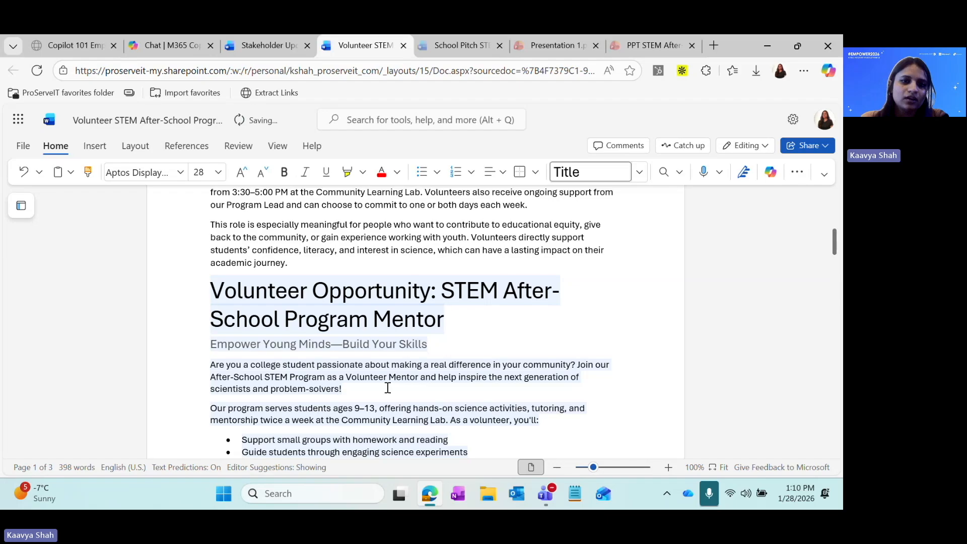
Step: Review the generated volunteer job description through to its end and keep it in the document
{"action": "scroll", "coordinate": [385, 335], "scroll_direction": "down", "scroll_amount": 2}
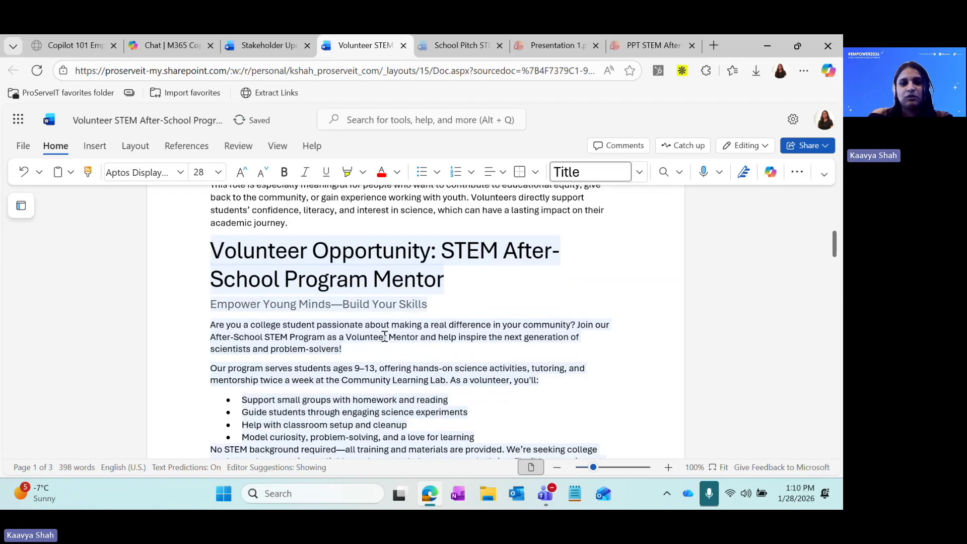
{"action": "left_click", "coordinate": [326, 323]}
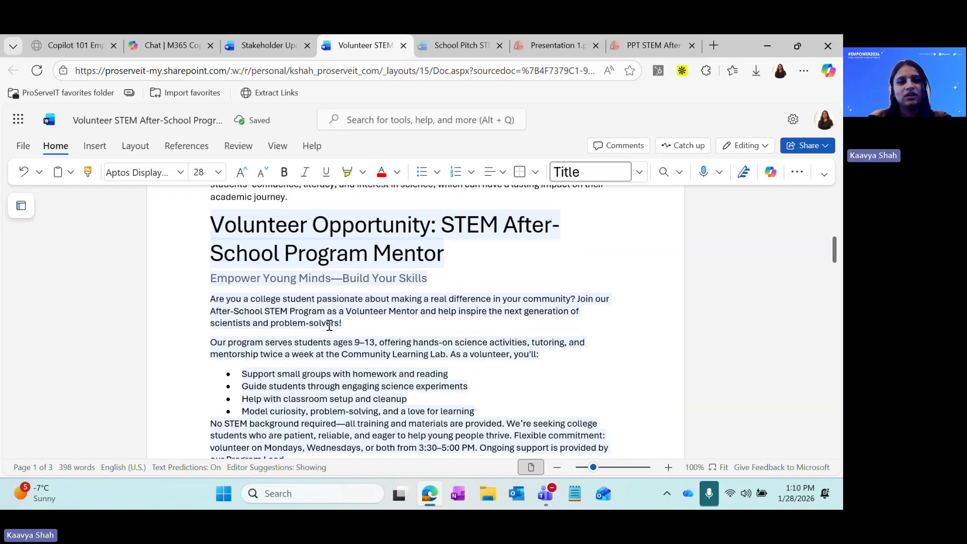
{"action": "scroll", "coordinate": [315, 282], "scroll_direction": "down", "scroll_amount": 3}
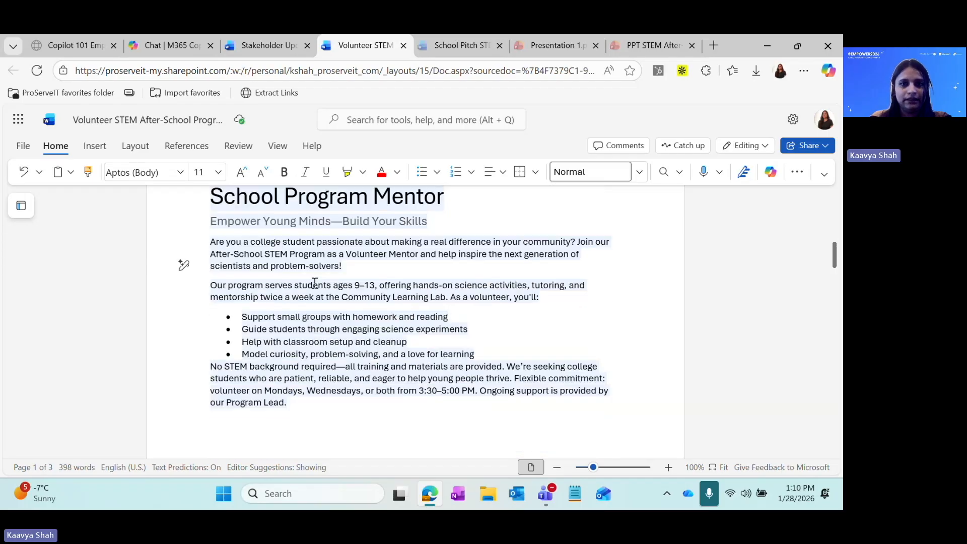
{"action": "scroll", "coordinate": [322, 287], "scroll_direction": "down", "scroll_amount": 3}
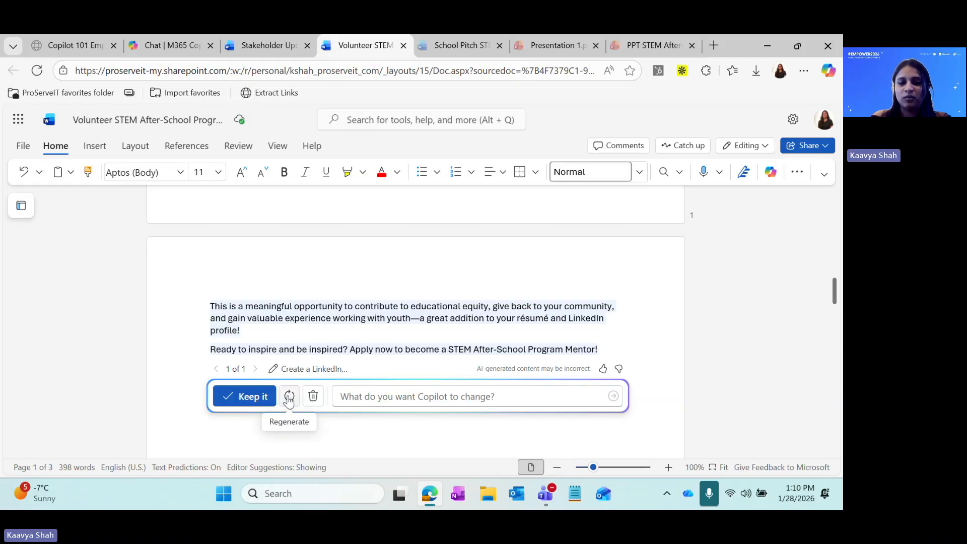
{"action": "left_click", "coordinate": [246, 398]}
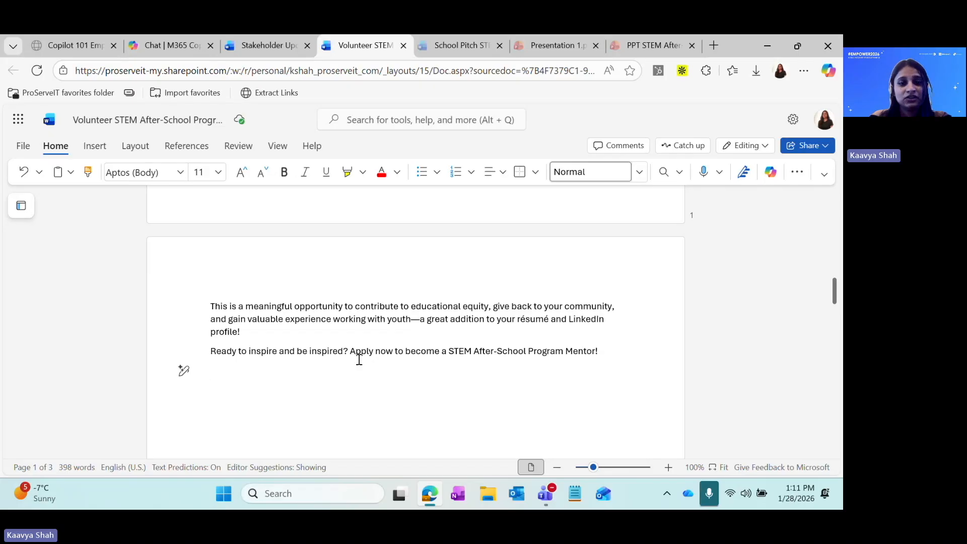
Step: Reread the kept job description, then briefly view the document's Copilot chat and close it
{"action": "scroll", "coordinate": [398, 373], "scroll_direction": "up", "scroll_amount": 1}
{"action": "scroll", "coordinate": [349, 296], "scroll_direction": "up", "scroll_amount": 3}
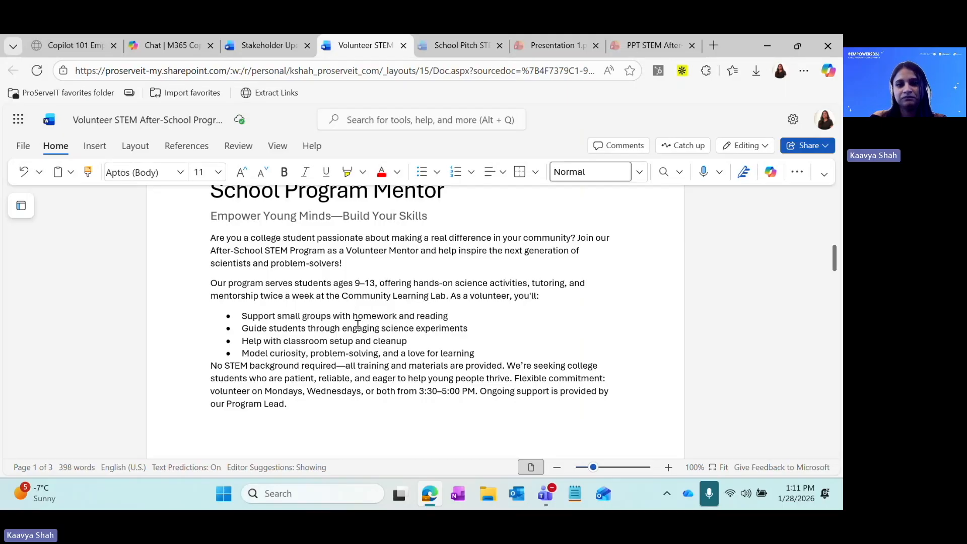
{"action": "scroll", "coordinate": [357, 325], "scroll_direction": "up", "scroll_amount": 3}
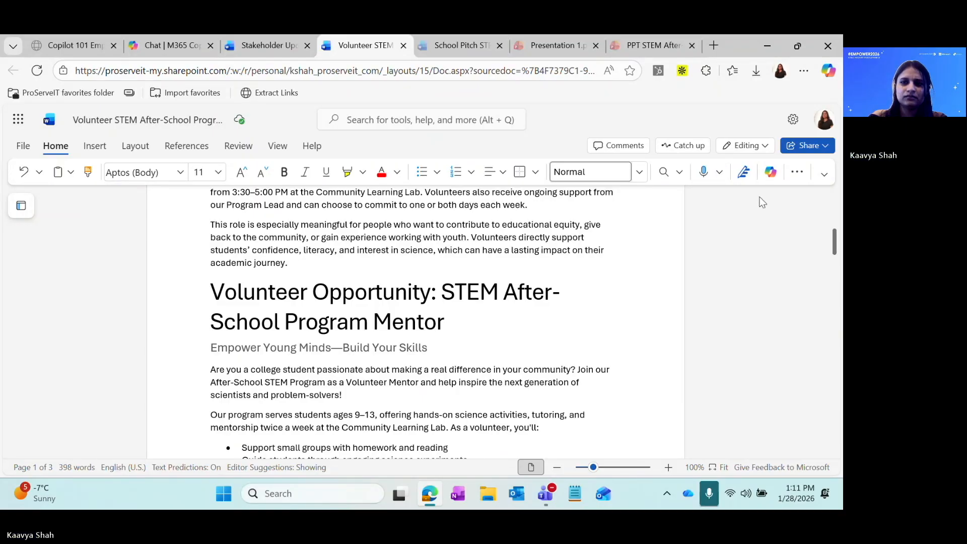
{"action": "left_click", "coordinate": [770, 172]}
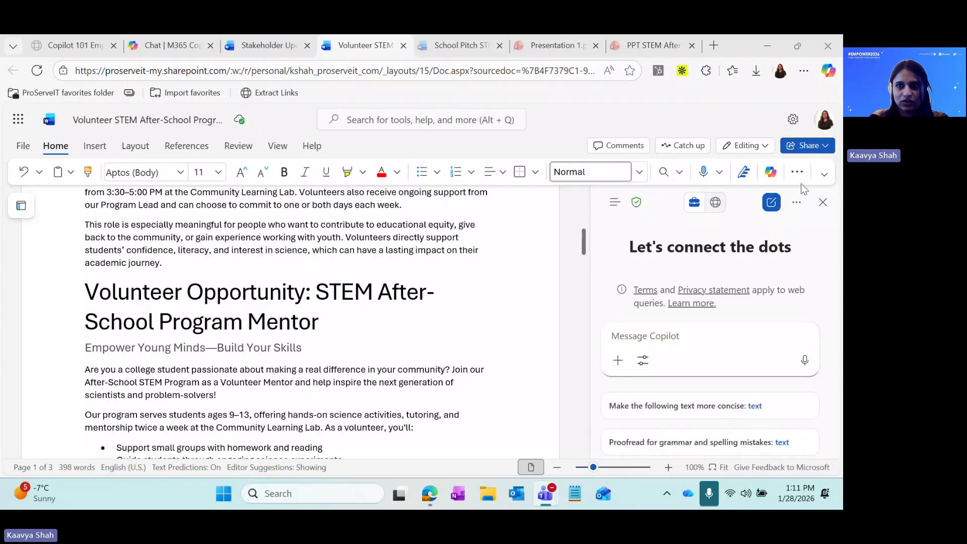
{"action": "left_click", "coordinate": [822, 203]}
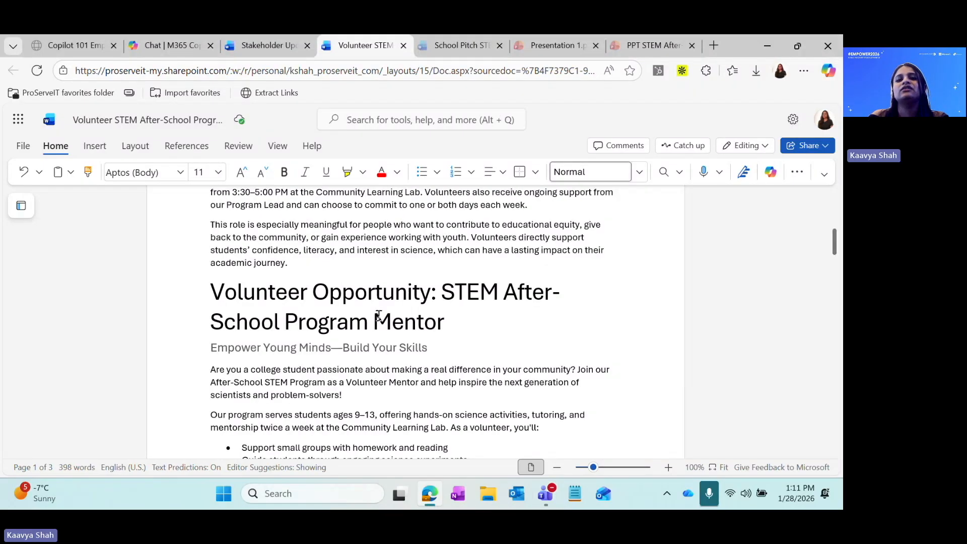
Step: Expand the automatic summary above the document and set its length to Brief
{"action": "scroll", "coordinate": [386, 318], "scroll_direction": "up", "scroll_amount": 3}
{"action": "scroll", "coordinate": [385, 317], "scroll_direction": "up", "scroll_amount": 3}
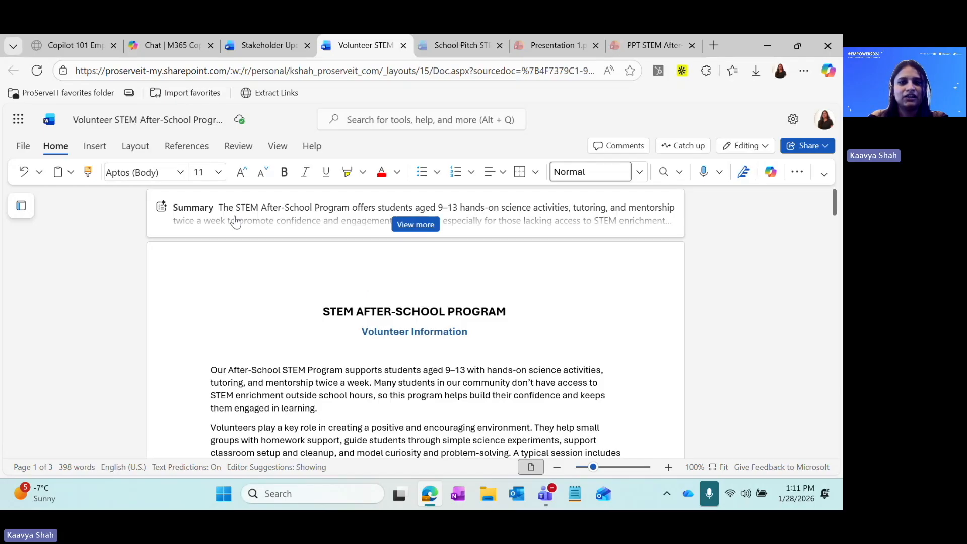
{"action": "left_click", "coordinate": [415, 224]}
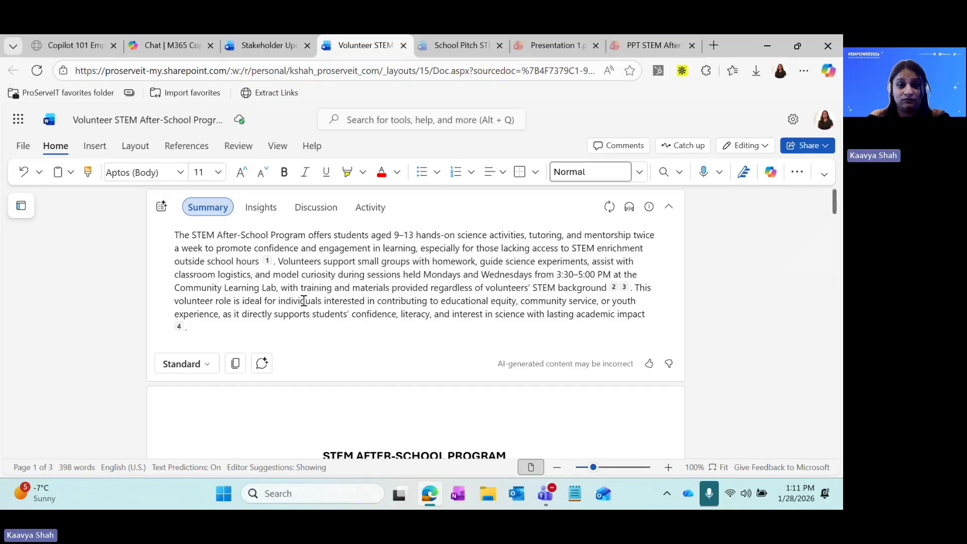
{"action": "left_click", "coordinate": [207, 365]}
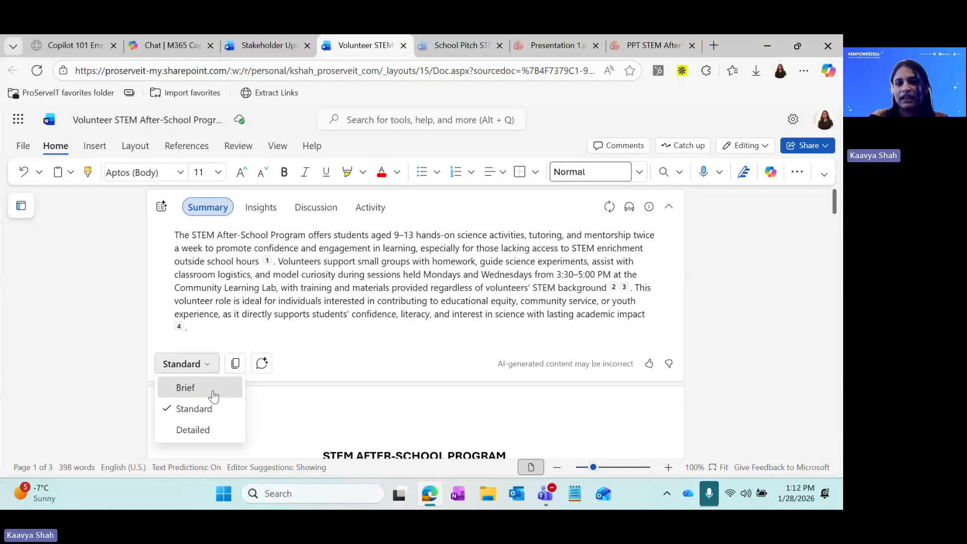
{"action": "left_click", "coordinate": [213, 393]}
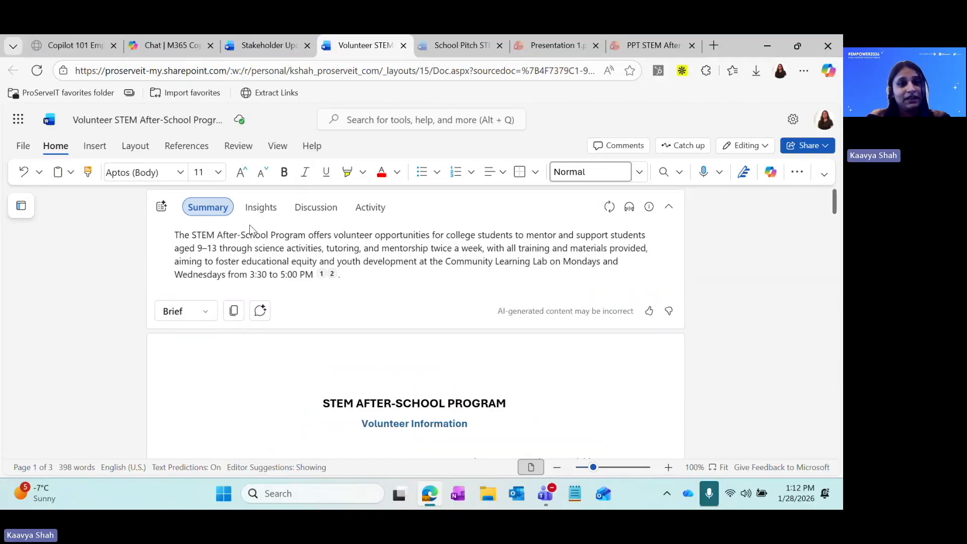
Step: View the document's Insights and look over the key numbers and suggested Q&A
{"action": "left_click", "coordinate": [254, 208]}
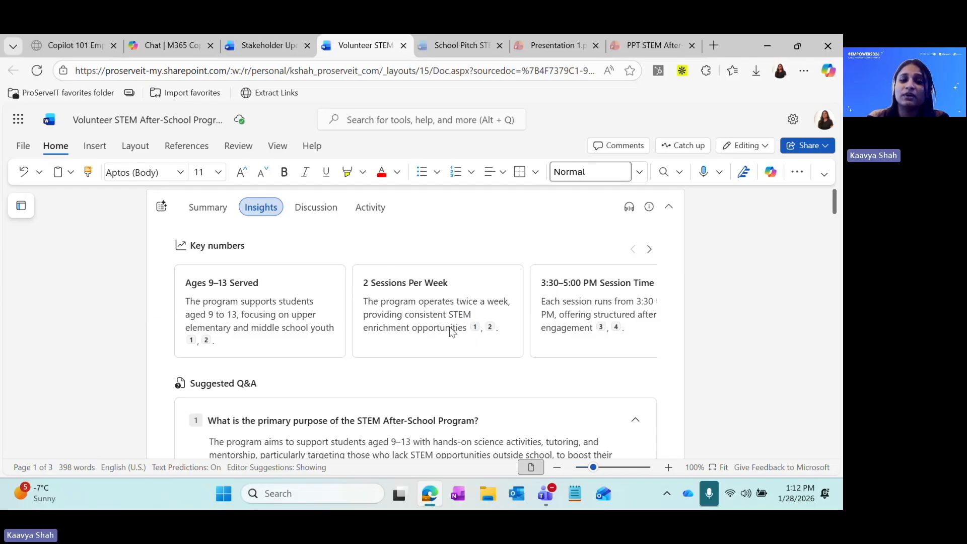
{"action": "scroll", "coordinate": [451, 330], "scroll_direction": "down", "scroll_amount": 3}
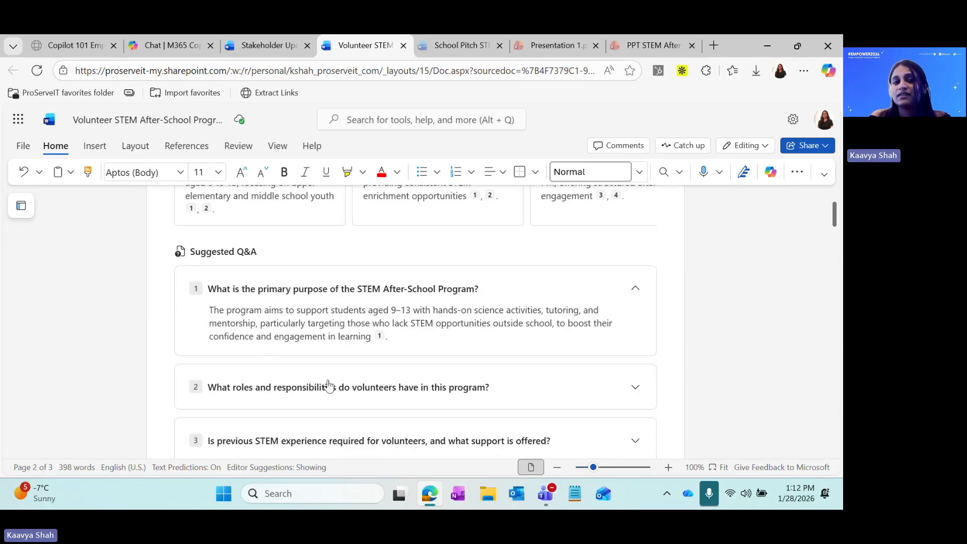
Step: Look over the key numbers and suggested Q&A in the volunteer document's Insights again
{"action": "scroll", "coordinate": [336, 402], "scroll_direction": "up", "scroll_amount": 3}
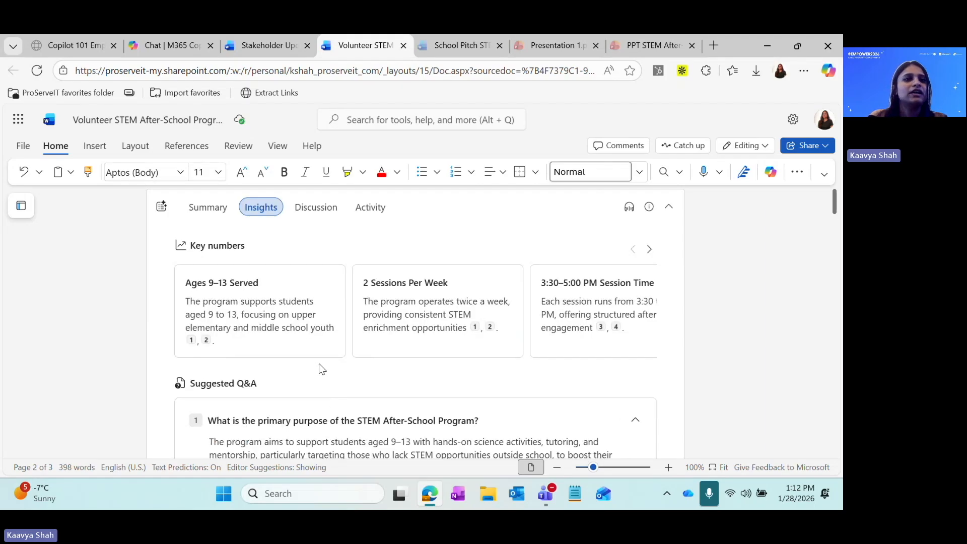
{"action": "scroll", "coordinate": [322, 368], "scroll_direction": "down", "scroll_amount": 3}
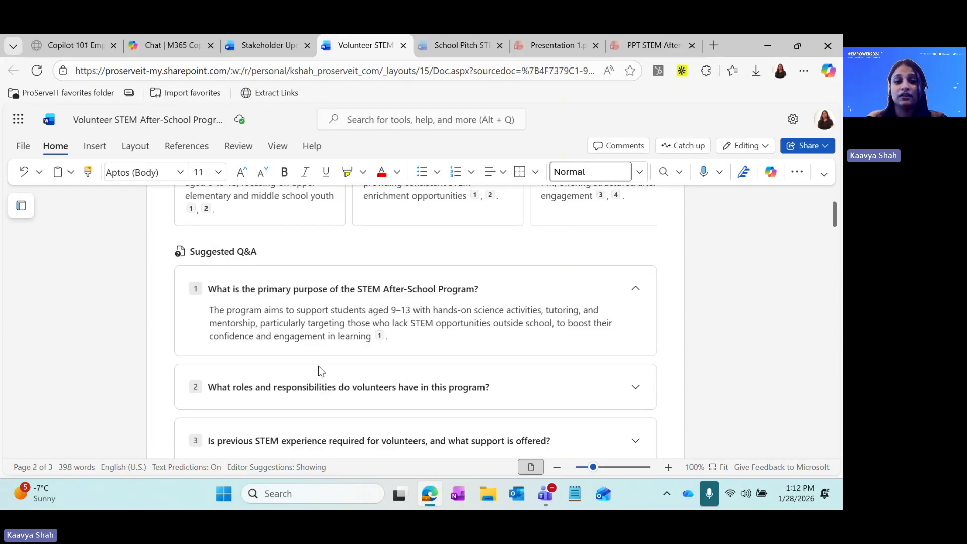
{"action": "scroll", "coordinate": [324, 388], "scroll_direction": "up", "scroll_amount": 3}
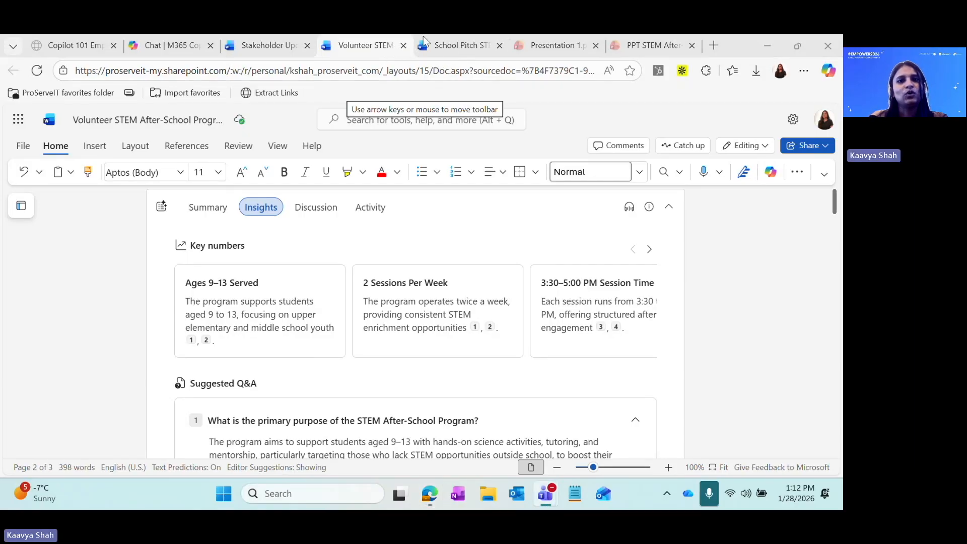
Step: Switch to the School Pitch STEM After-School Program document and skim its contents down to the Early Indicators of Impact
{"action": "mouse_move", "coordinate": [443, 54]}
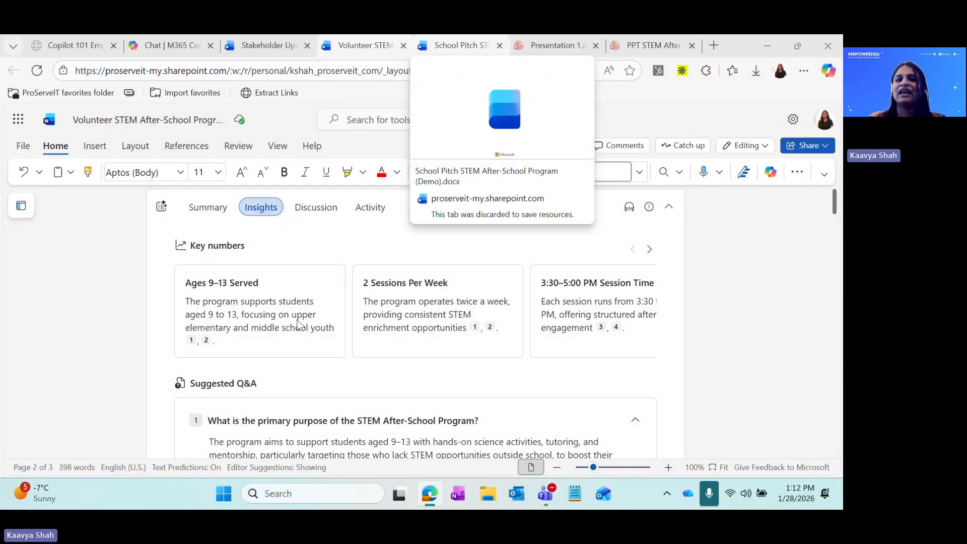
{"action": "left_click", "coordinate": [442, 50]}
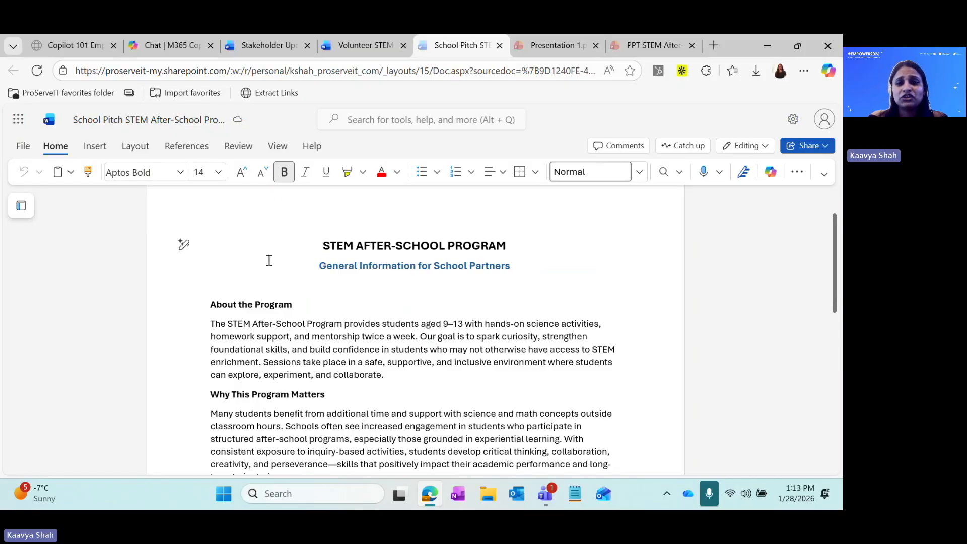
{"action": "scroll", "coordinate": [269, 260], "scroll_direction": "down", "scroll_amount": 1}
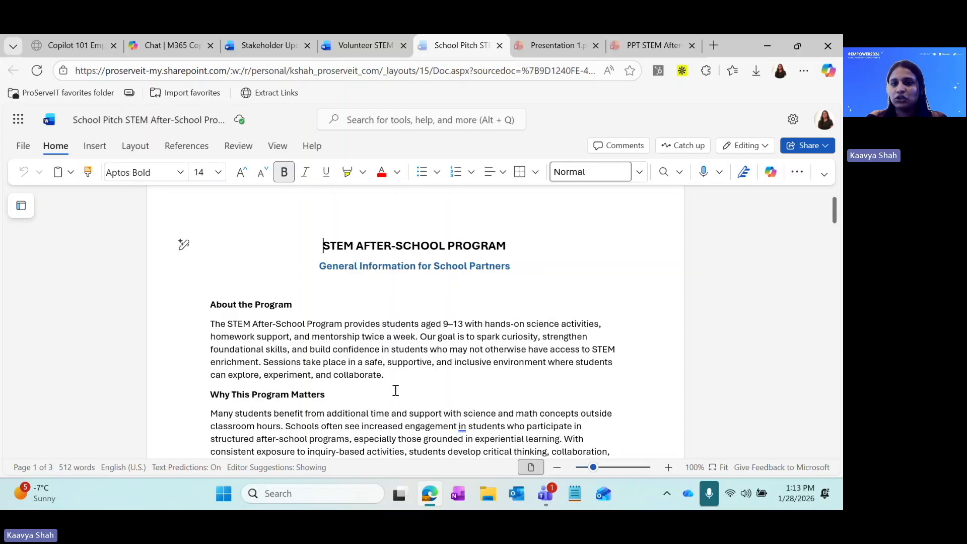
{"action": "scroll", "coordinate": [393, 313], "scroll_direction": "down", "scroll_amount": 3}
{"action": "scroll", "coordinate": [393, 313], "scroll_direction": "down", "scroll_amount": 5}
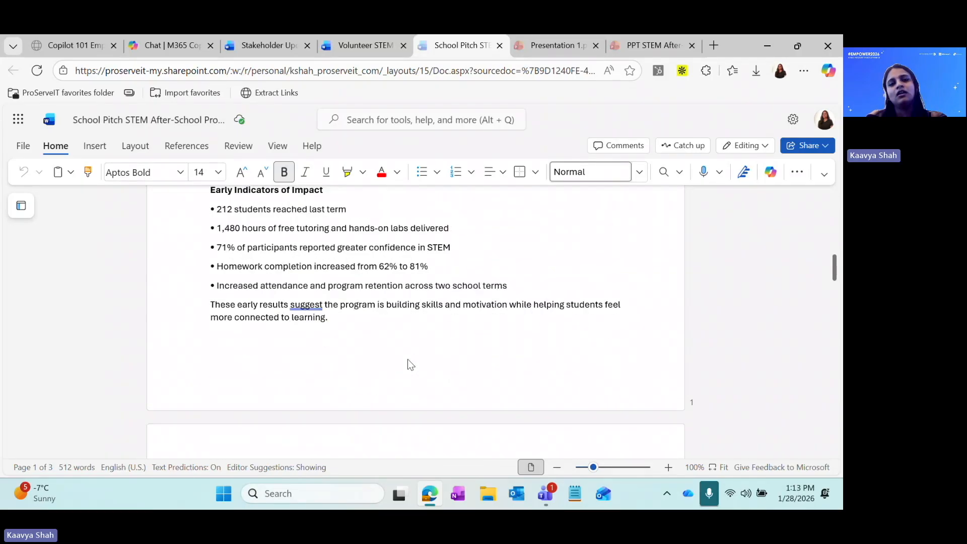
{"action": "scroll", "coordinate": [408, 362], "scroll_direction": "up", "scroll_amount": 10}
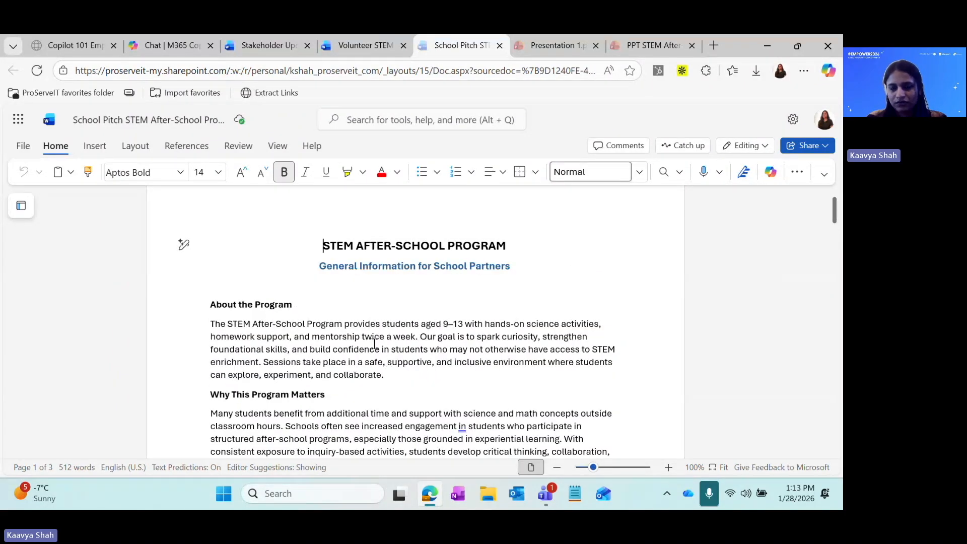
Step: Switch to the blank Presentation 1 in PowerPoint and start a new presentation with Copilot
{"action": "left_click", "coordinate": [535, 49]}
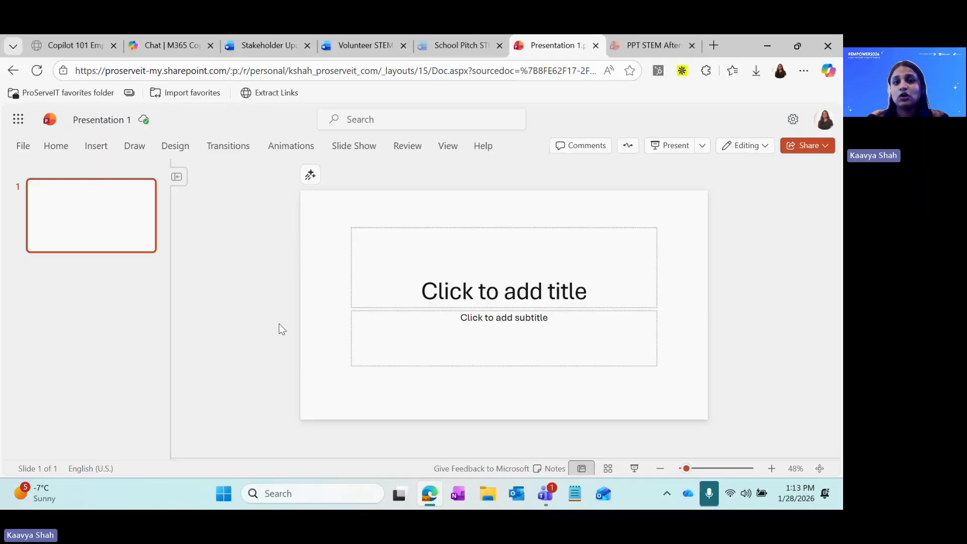
{"action": "left_click", "coordinate": [310, 176]}
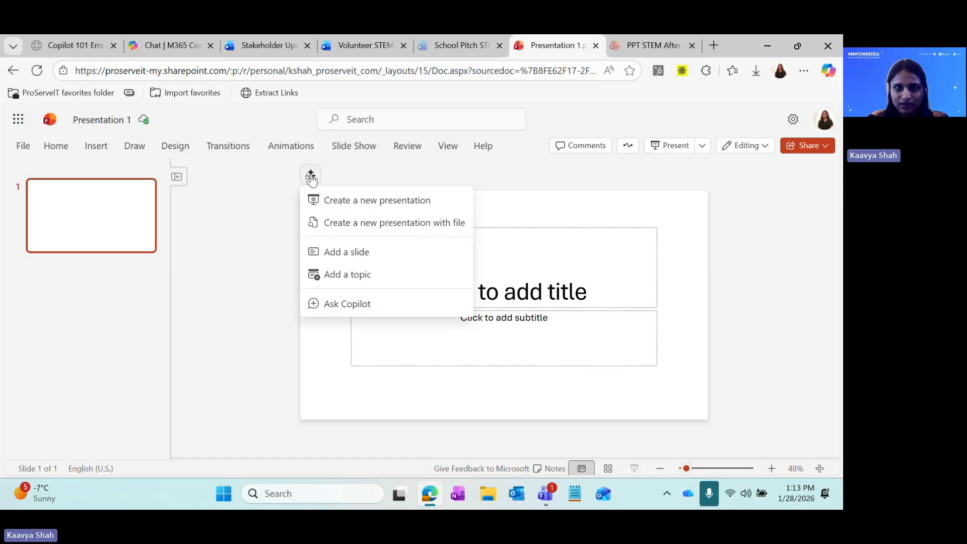
{"action": "left_click", "coordinate": [336, 205]}
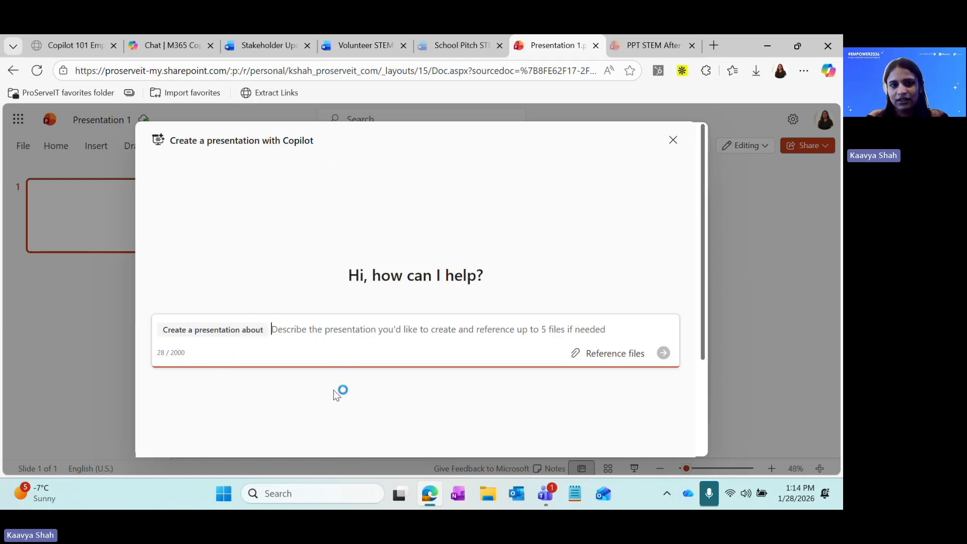
Step: Enter the presentation prompt "Create a neat and easy to skim presentation. Give me speaker notes for each slide."
{"action": "type", "text": "Create "}
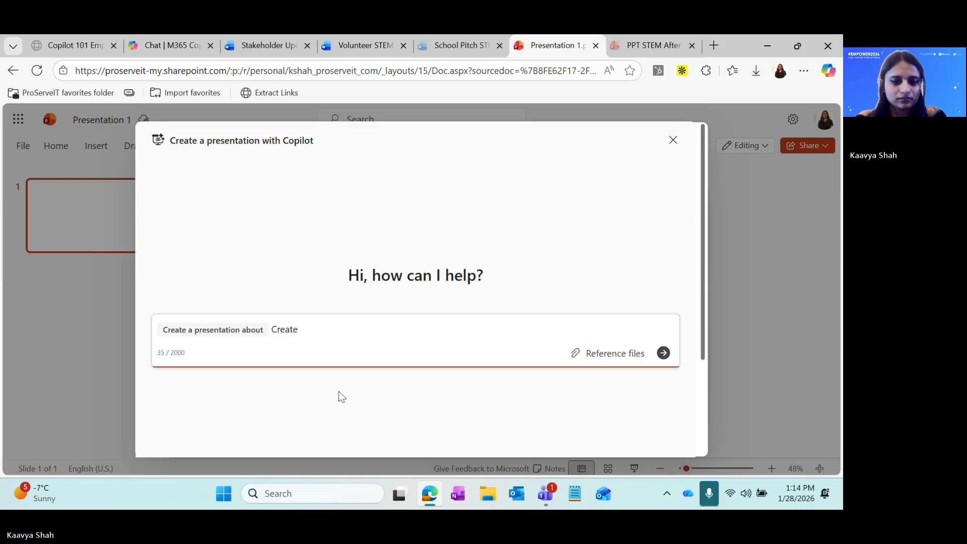
{"action": "type", "text": "a nea"}
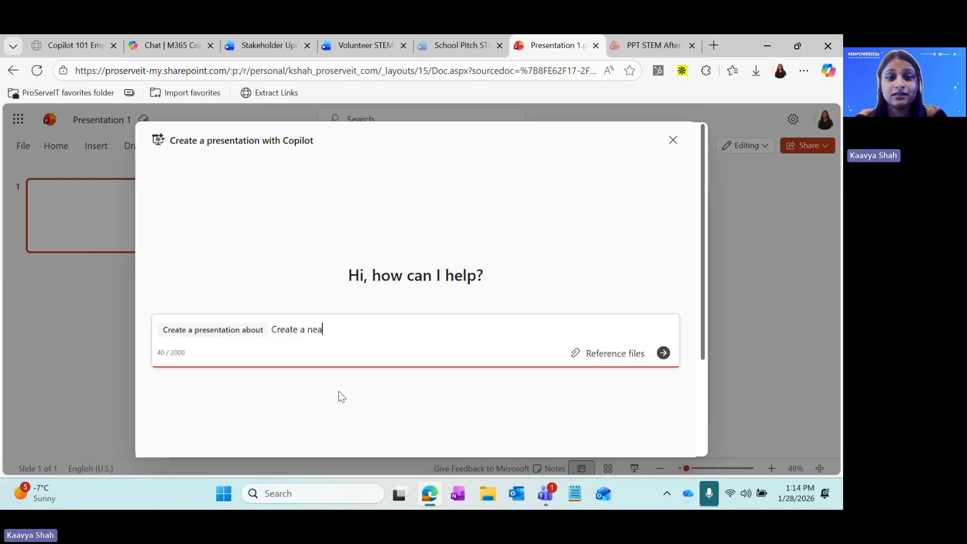
{"action": "type", "text": "t and easy "}
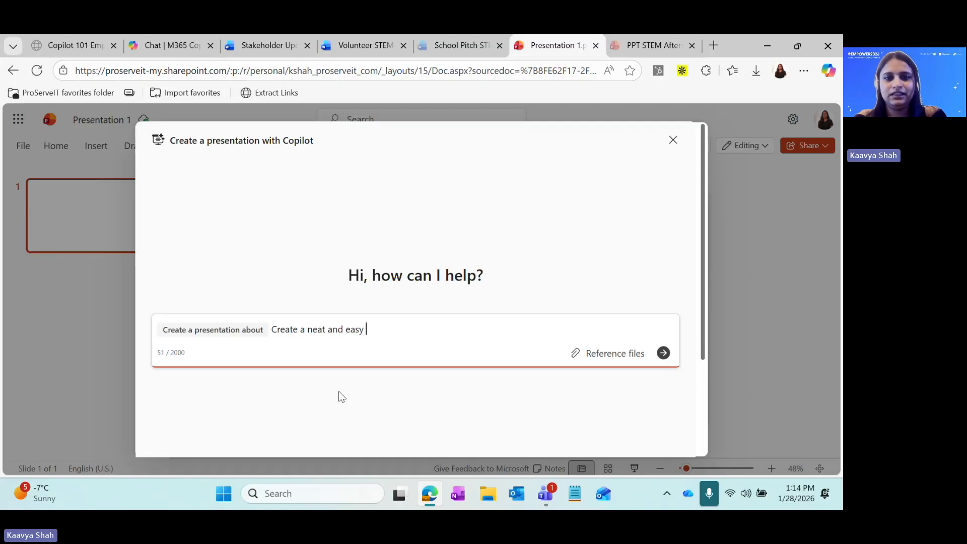
{"action": "type", "text": "to skim pre"}
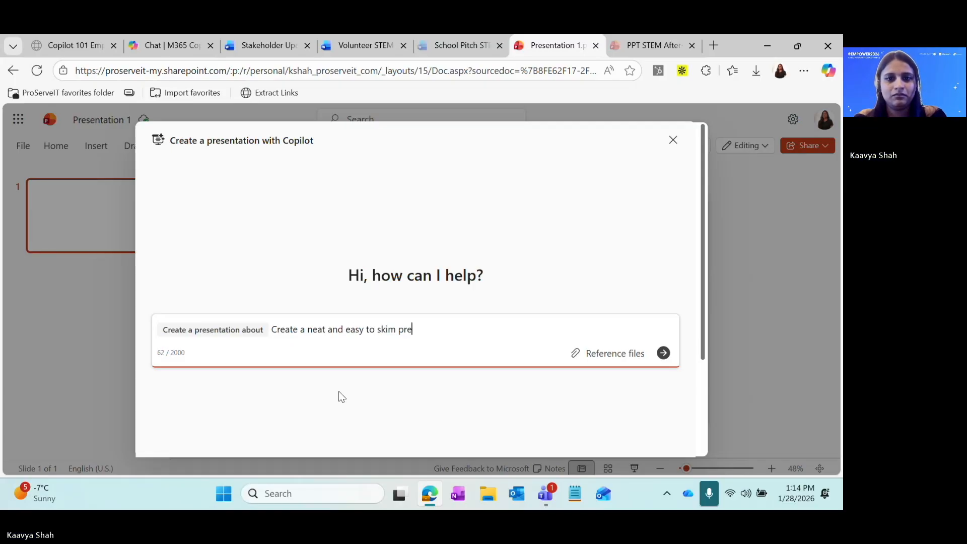
{"action": "type", "text": "sentation"}
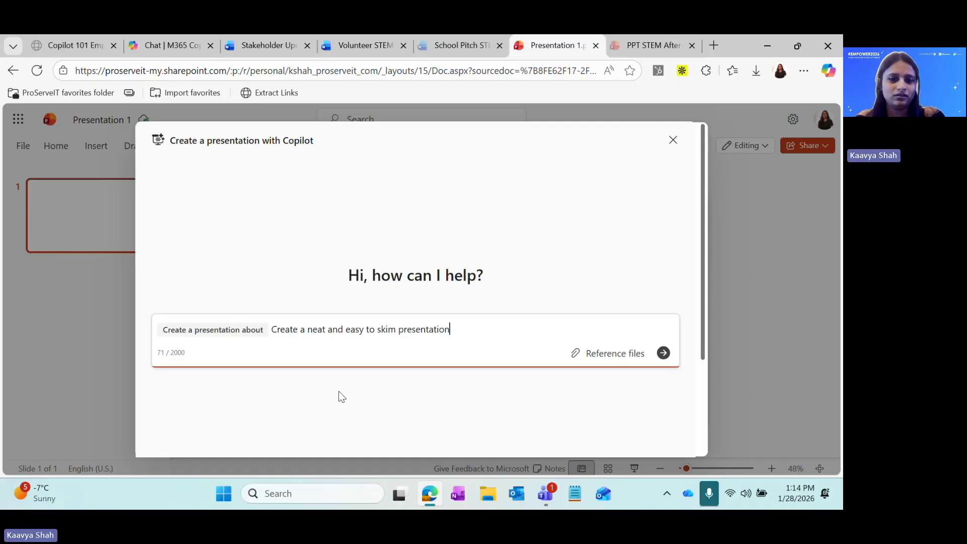
{"action": "type", "text": ". "}
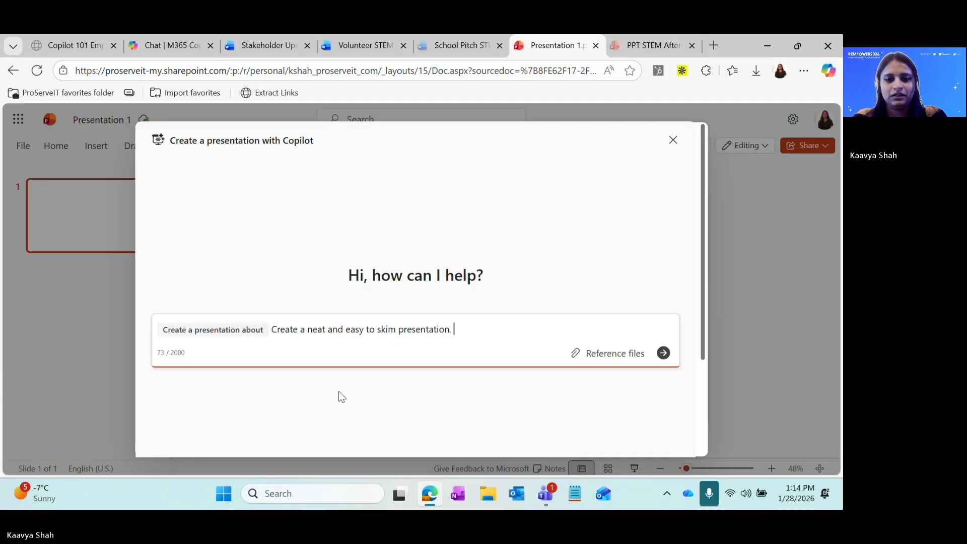
{"action": "type", "text": "Give me speaker notes for each slide."}
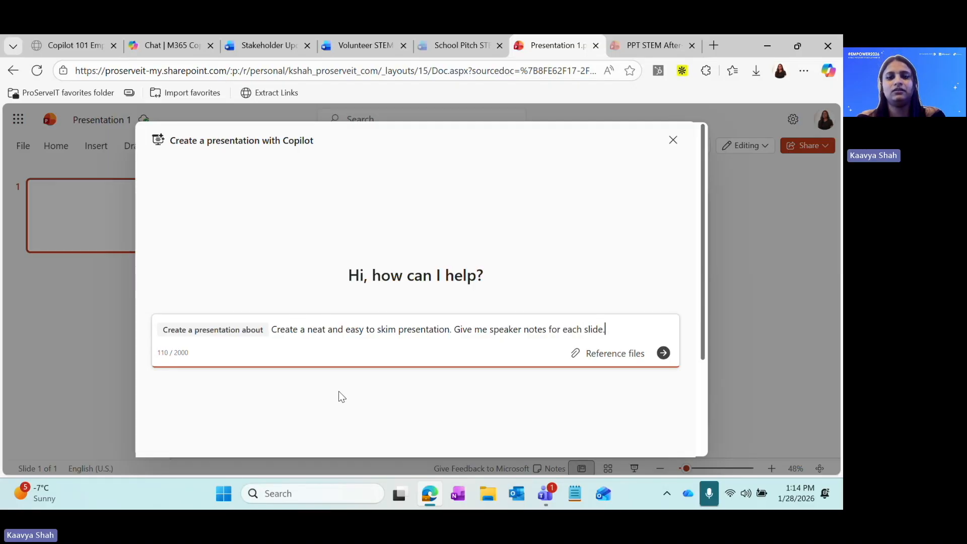
{"action": "key", "text": "shift+Return"}
{"action": "key", "text": "shift+Return"}
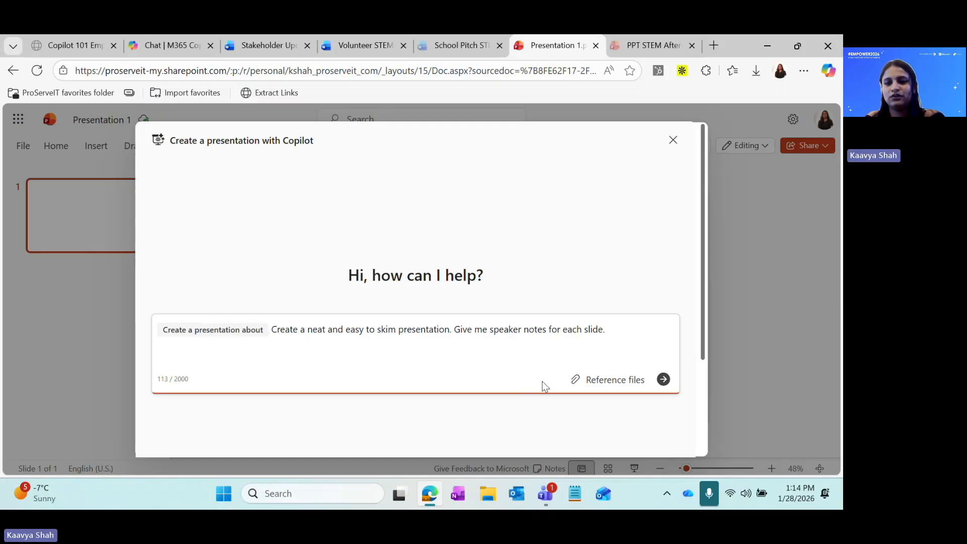
Step: Reference the School Pitch STEM After-School Program (Demo) document in the prompt and generate the presentation outline
{"action": "left_click", "coordinate": [583, 381]}
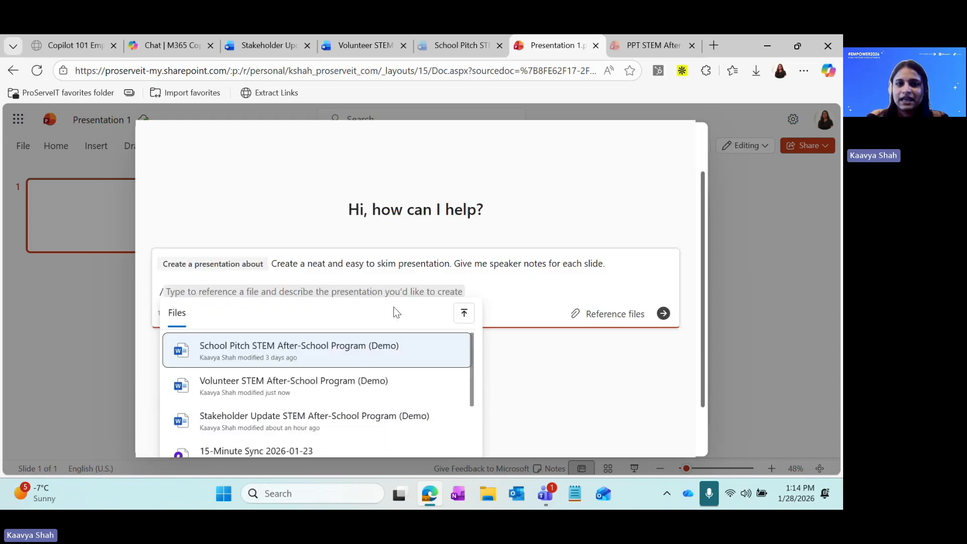
{"action": "left_click", "coordinate": [329, 361]}
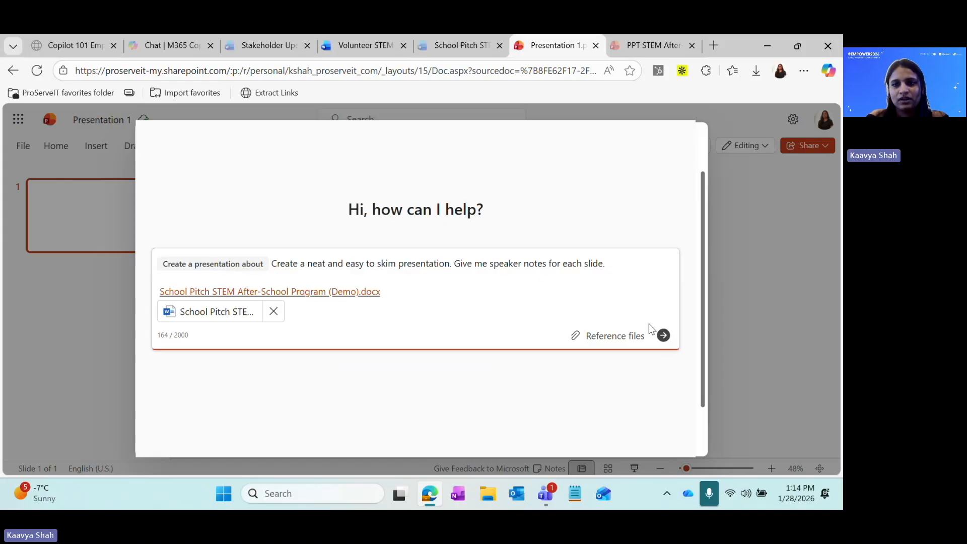
{"action": "left_click", "coordinate": [664, 336]}
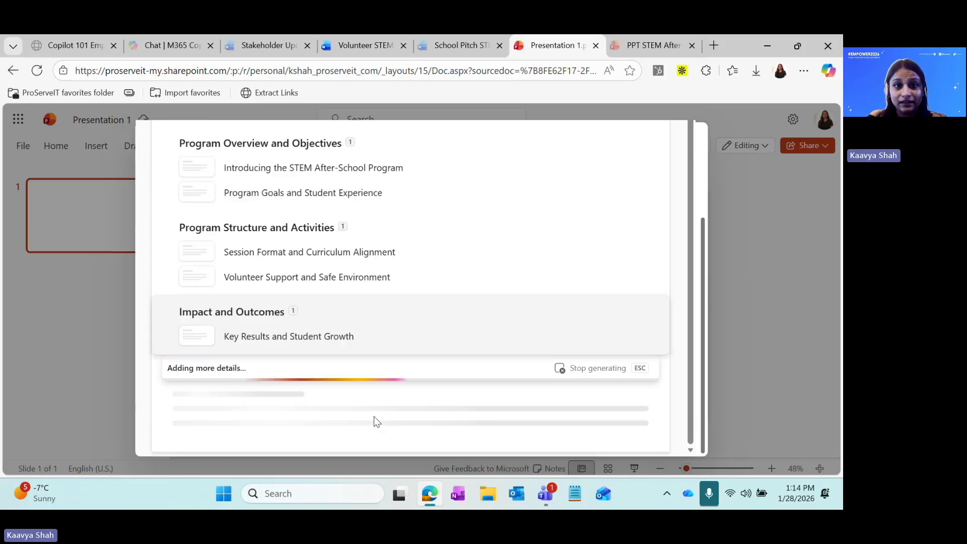
Step: Review the generated outline's sections and slide topics from Program Overview and Objectives through Collaboration and Next Steps
{"action": "scroll", "coordinate": [339, 279], "scroll_direction": "up", "scroll_amount": 2}
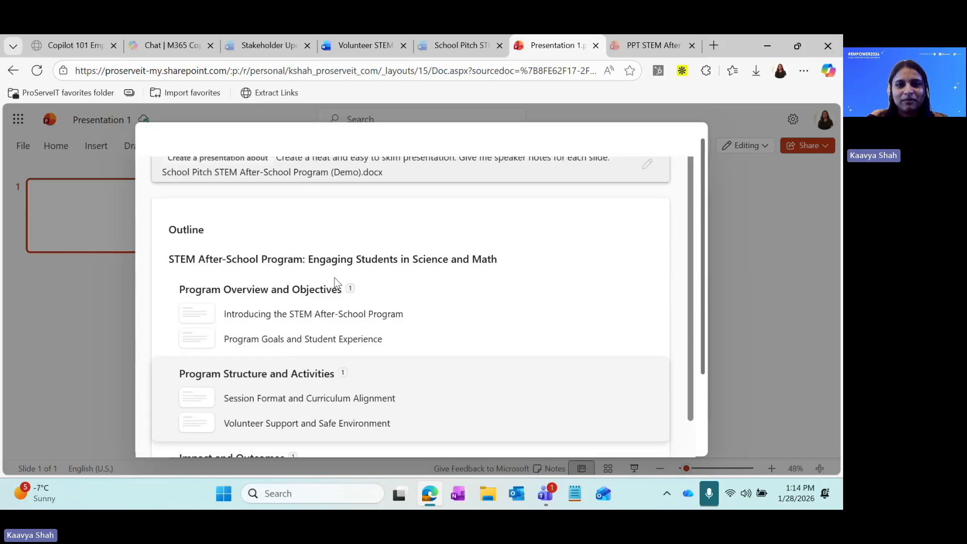
{"action": "scroll", "coordinate": [331, 332], "scroll_direction": "down", "scroll_amount": 10}
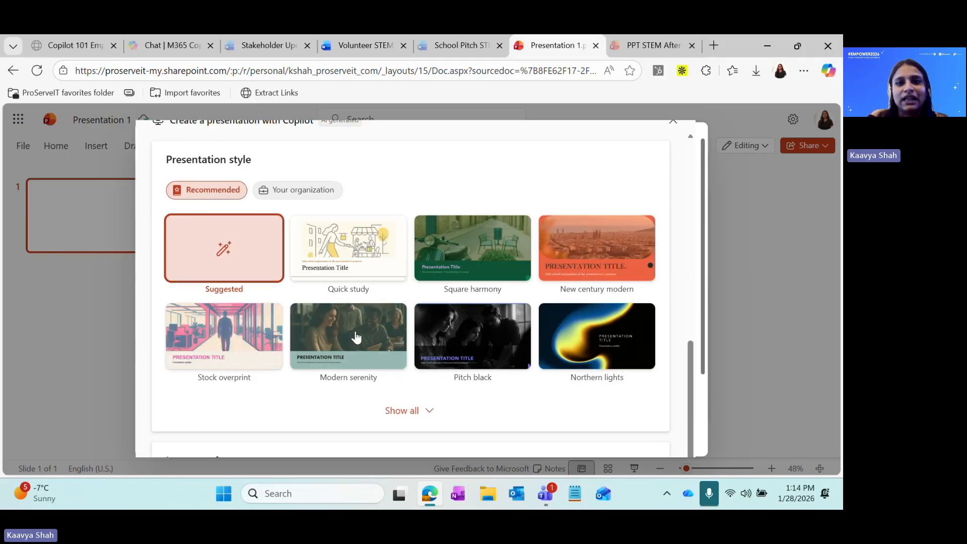
{"action": "scroll", "coordinate": [334, 321], "scroll_direction": "up", "scroll_amount": 7}
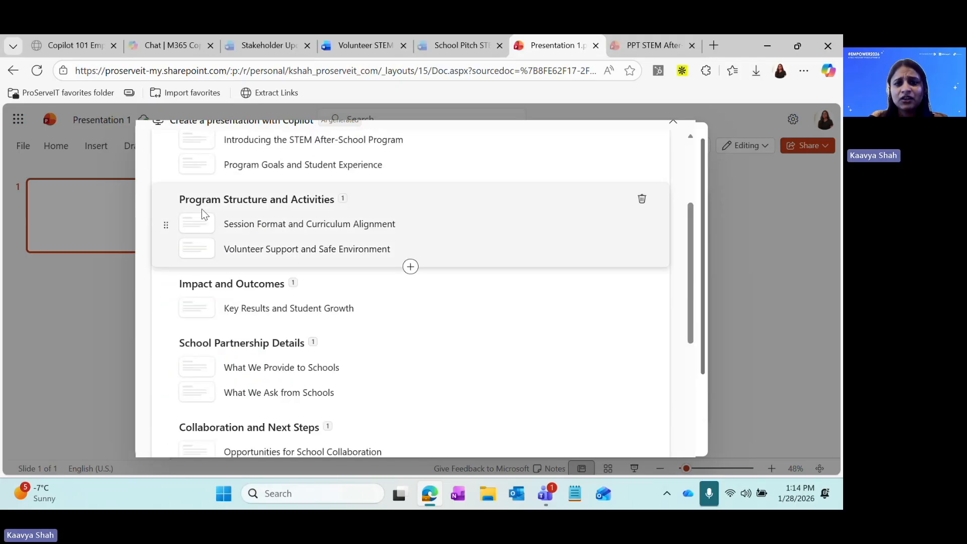
{"action": "mouse_move", "coordinate": [409, 327]}
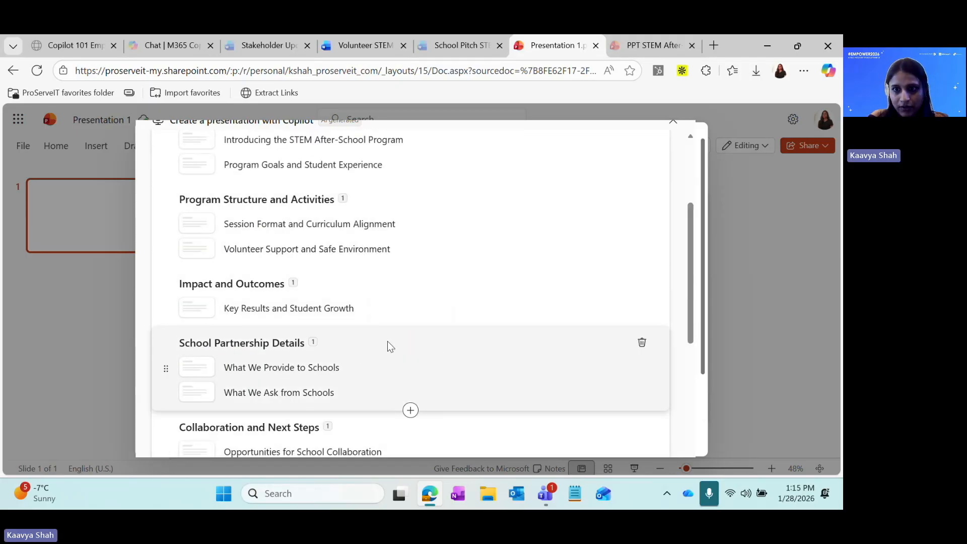
{"action": "scroll", "coordinate": [396, 262], "scroll_direction": "down", "scroll_amount": 3}
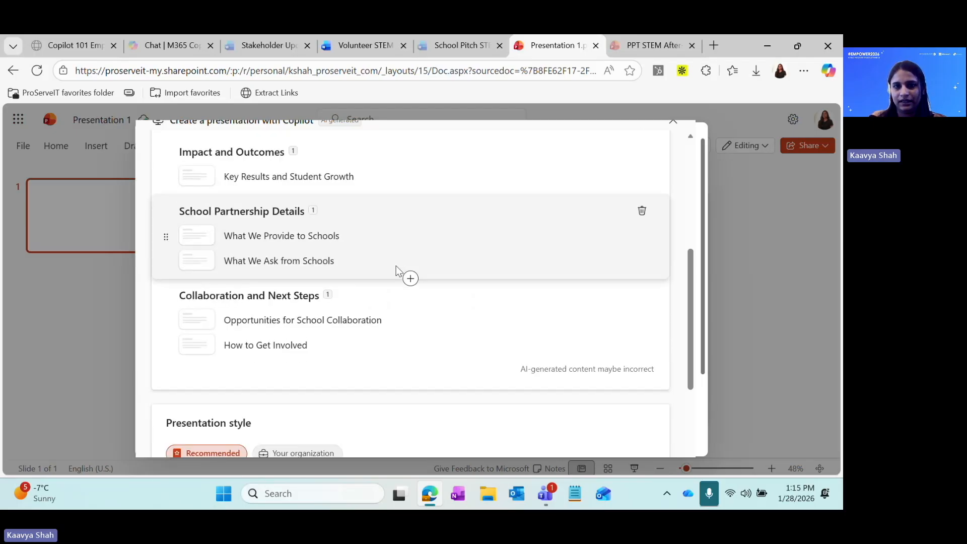
Step: Expand the full list of recommended presentation styles and choose Candy lane
{"action": "scroll", "coordinate": [388, 300], "scroll_direction": "down", "scroll_amount": 4}
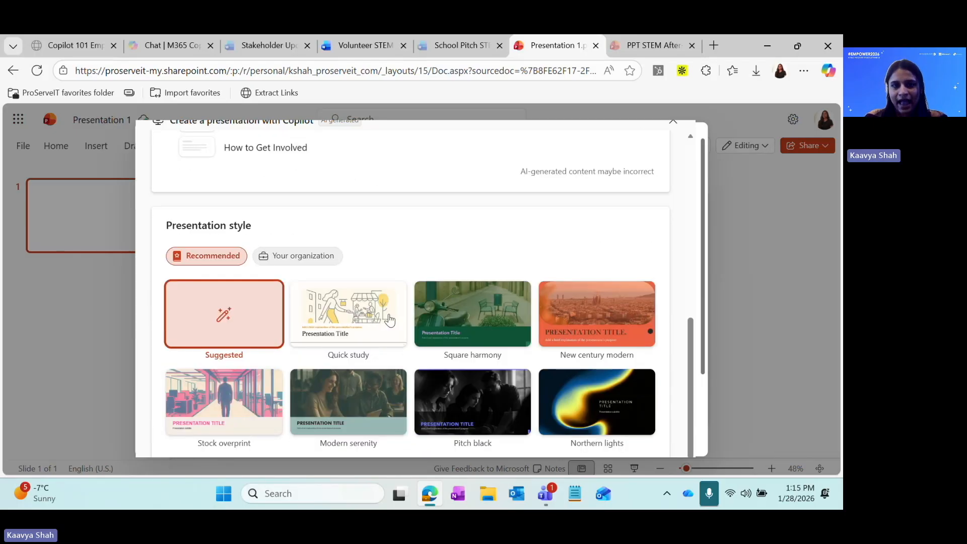
{"action": "scroll", "coordinate": [414, 399], "scroll_direction": "down", "scroll_amount": 1}
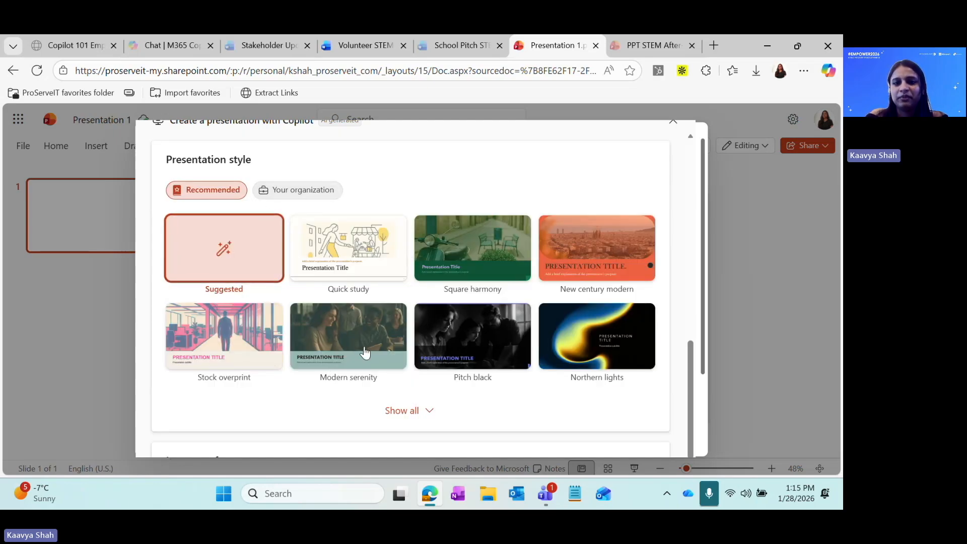
{"action": "left_click", "coordinate": [391, 412]}
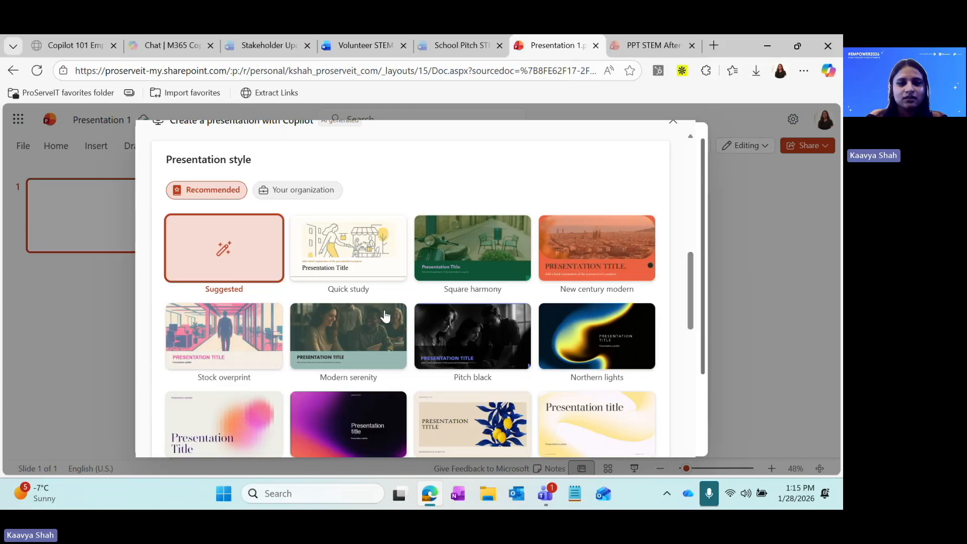
{"action": "scroll", "coordinate": [384, 316], "scroll_direction": "down", "scroll_amount": 2}
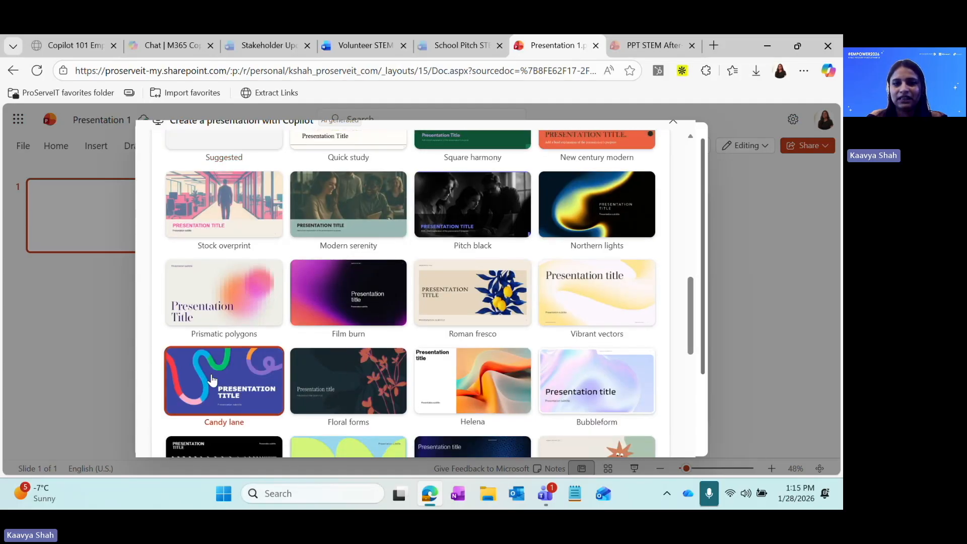
Step: Look through the remaining presentation styles, then recheck the prompt and the generated outline
{"action": "scroll", "coordinate": [524, 345], "scroll_direction": "down", "scroll_amount": 11}
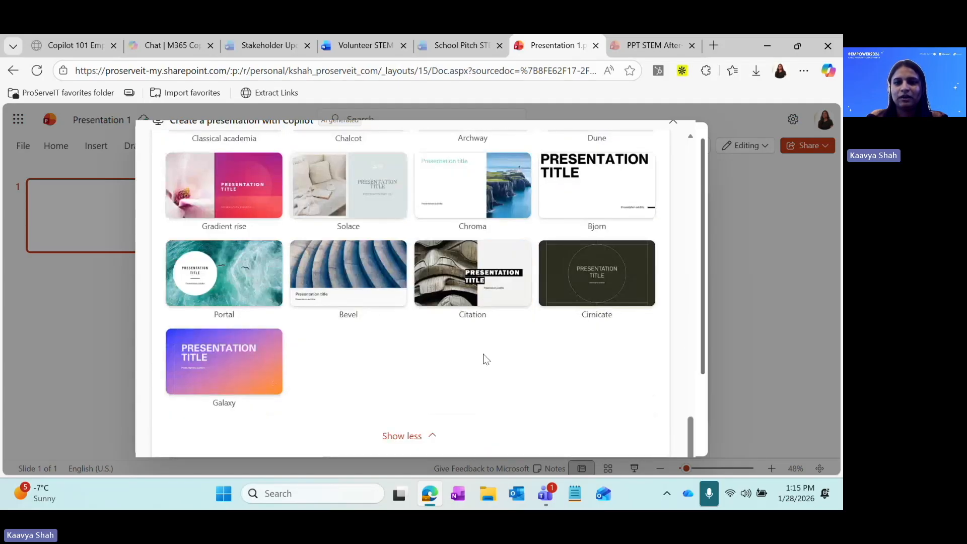
{"action": "scroll", "coordinate": [503, 347], "scroll_direction": "up", "scroll_amount": 20}
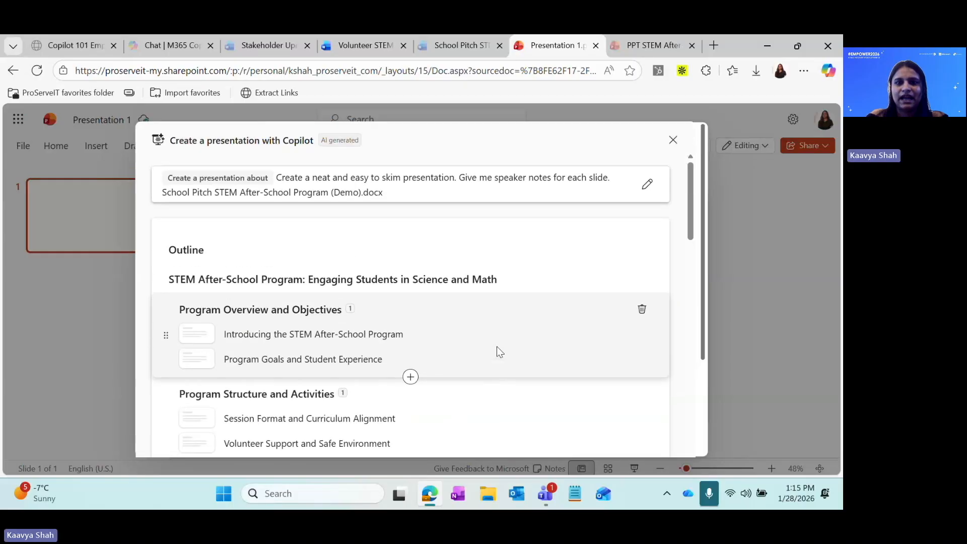
{"action": "scroll", "coordinate": [497, 346], "scroll_direction": "down", "scroll_amount": 7}
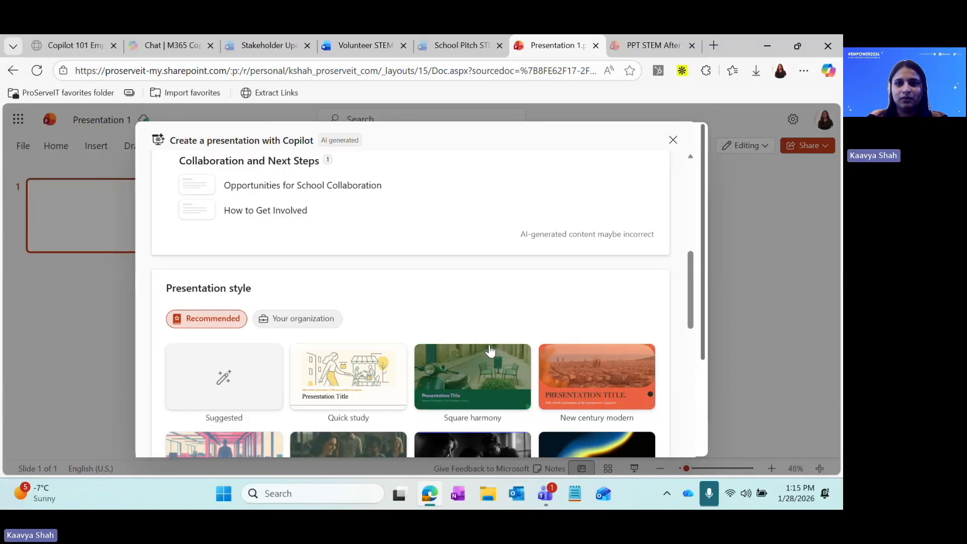
{"action": "scroll", "coordinate": [491, 347], "scroll_direction": "up", "scroll_amount": 8}
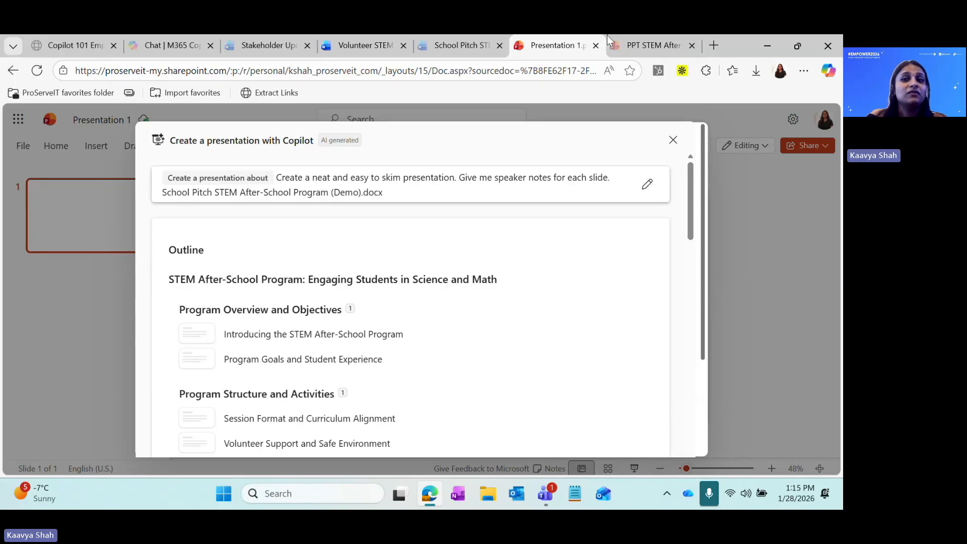
Step: Switch to the finished PPT STEM After-School Program Pitch presentation and look through its first four slides
{"action": "left_click", "coordinate": [637, 45]}
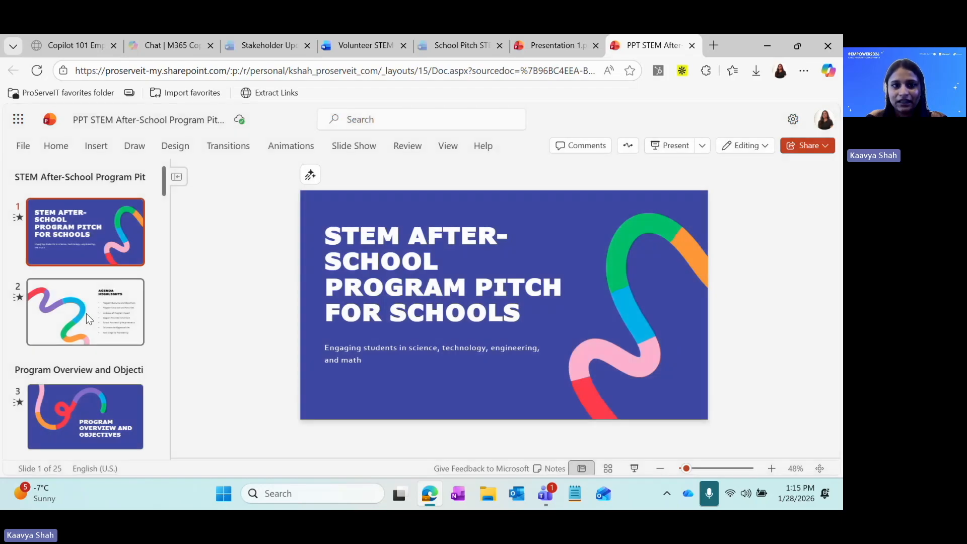
{"action": "left_click", "coordinate": [82, 327]}
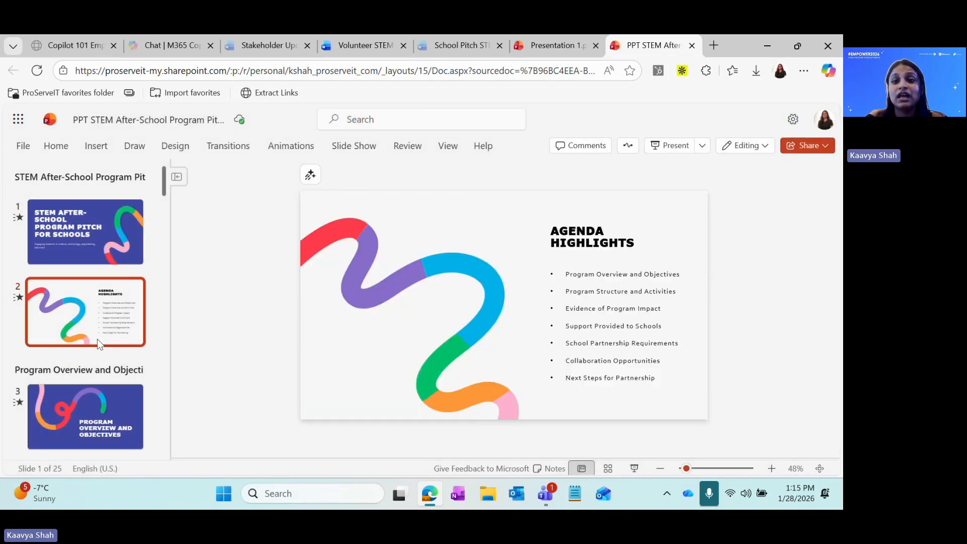
{"action": "scroll", "coordinate": [98, 339], "scroll_direction": "down", "scroll_amount": 3}
{"action": "left_click", "coordinate": [89, 276]}
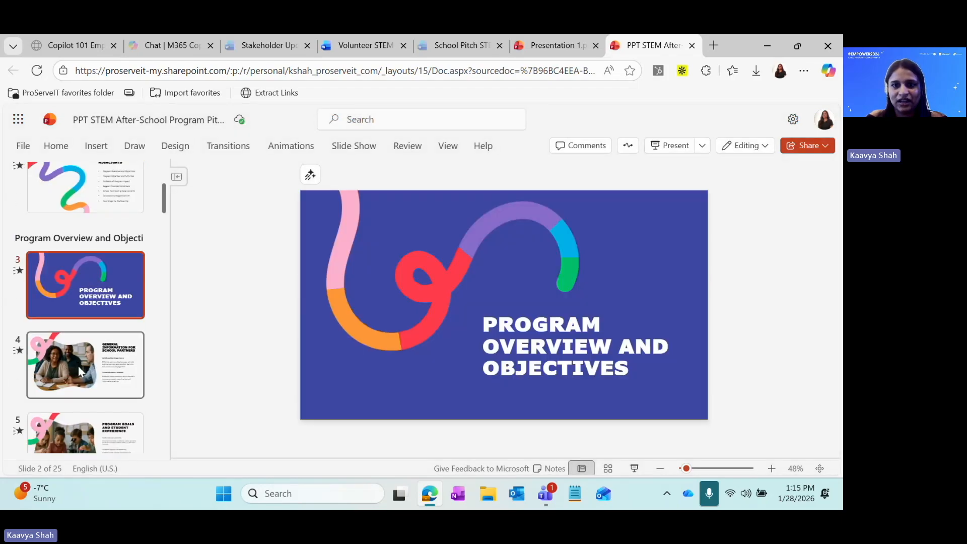
{"action": "left_click", "coordinate": [79, 364]}
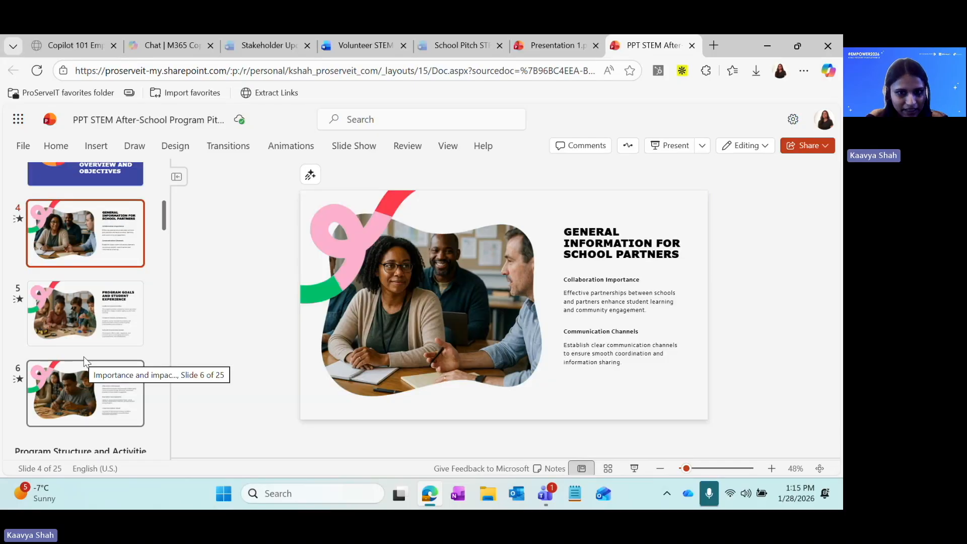
Step: Show the speaker notes with enlarged space, read those for slides 4 and 5, and shrink the notes area again
{"action": "left_click", "coordinate": [539, 470]}
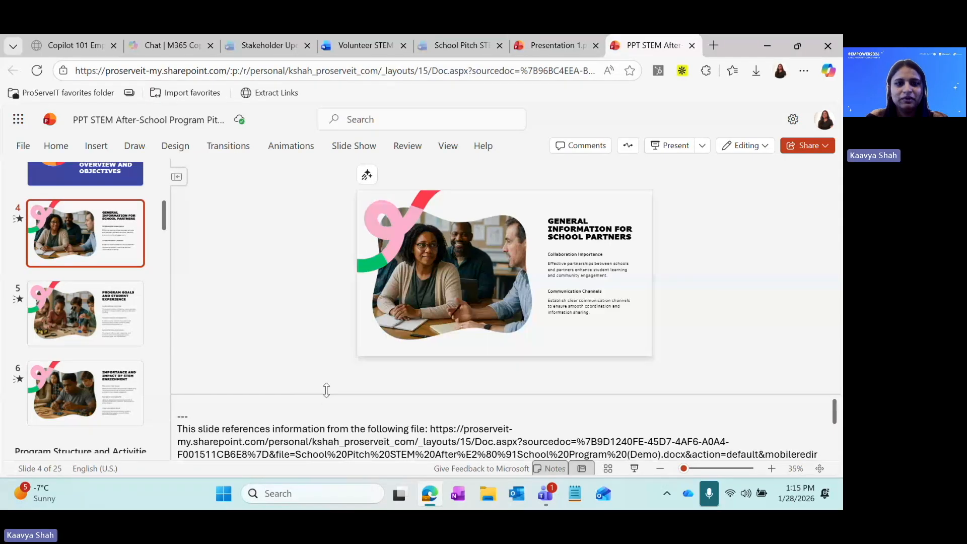
{"action": "left_click_drag", "start_coordinate": [327, 390], "coordinate": [330, 300]}
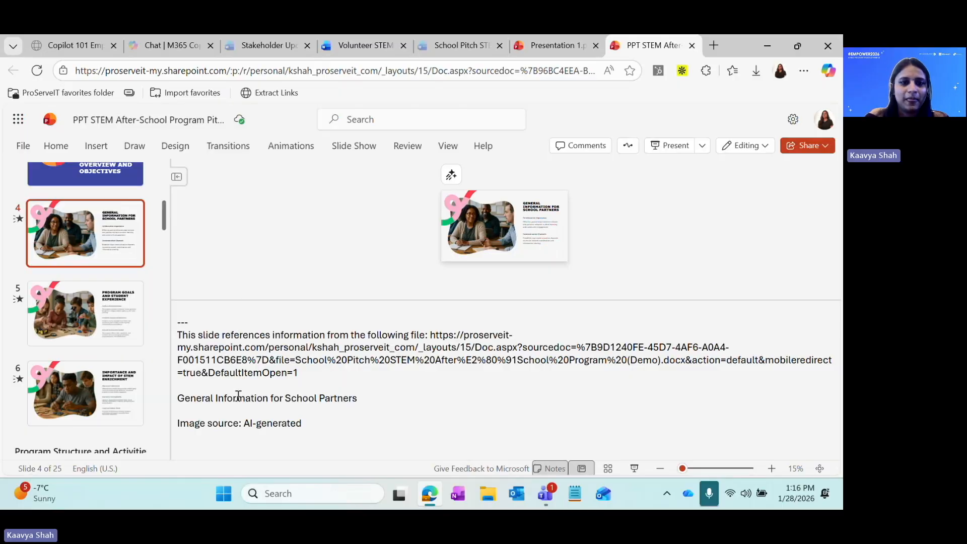
{"action": "left_click", "coordinate": [78, 302]}
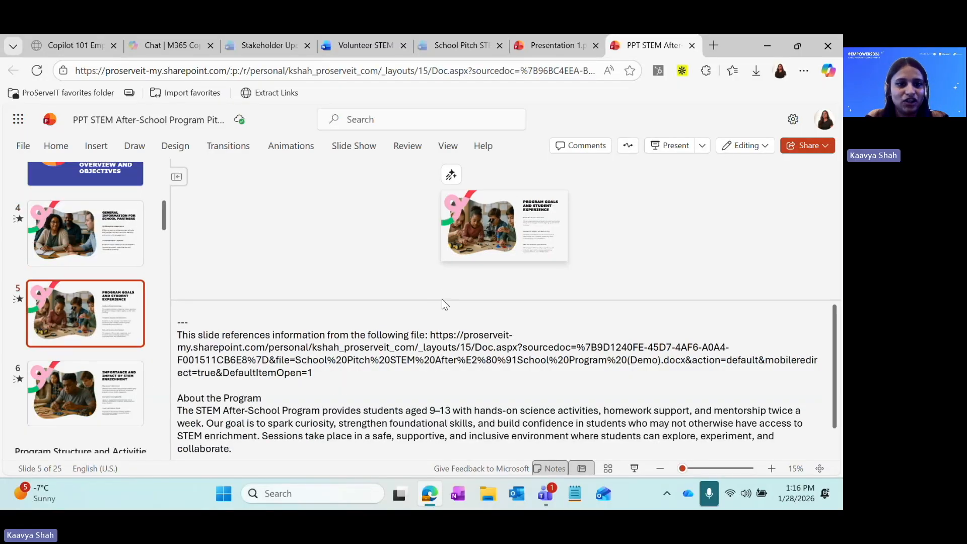
{"action": "scroll", "coordinate": [192, 386], "scroll_direction": "down", "scroll_amount": 1}
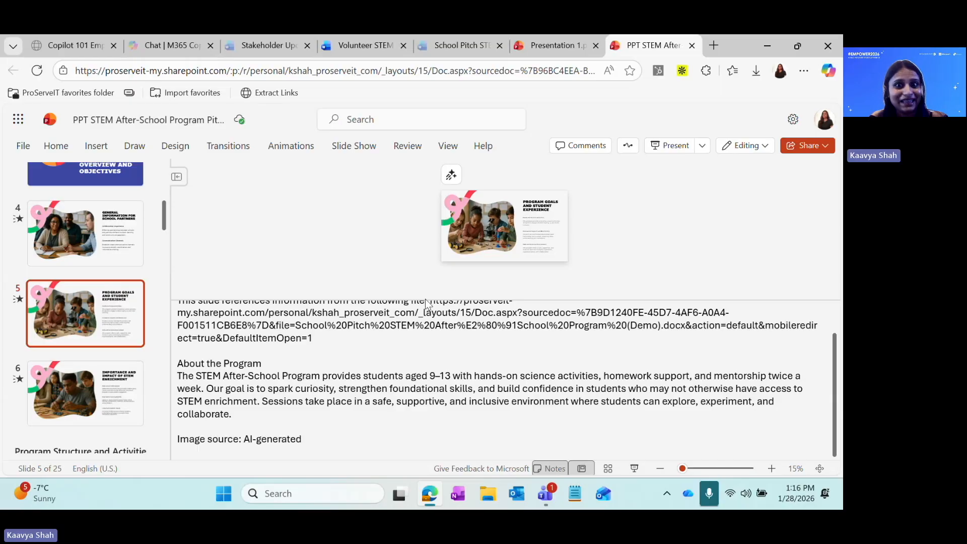
{"action": "left_click_drag", "start_coordinate": [426, 299], "coordinate": [436, 427]}
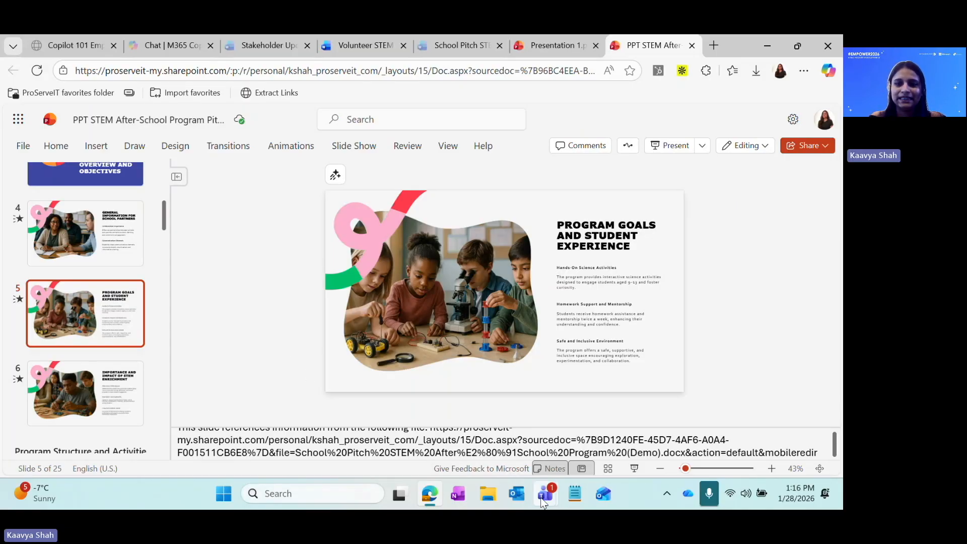
Step: Switch to Teams and open the recap of the Website Sync Up meeting from Friday, January 16, 2026
{"action": "mouse_move", "coordinate": [543, 501]}
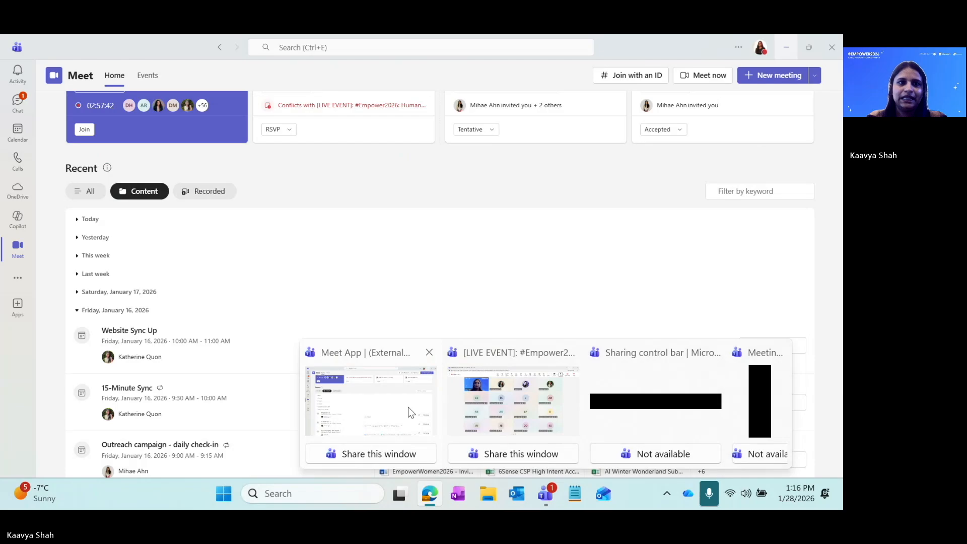
{"action": "left_click", "coordinate": [408, 407]}
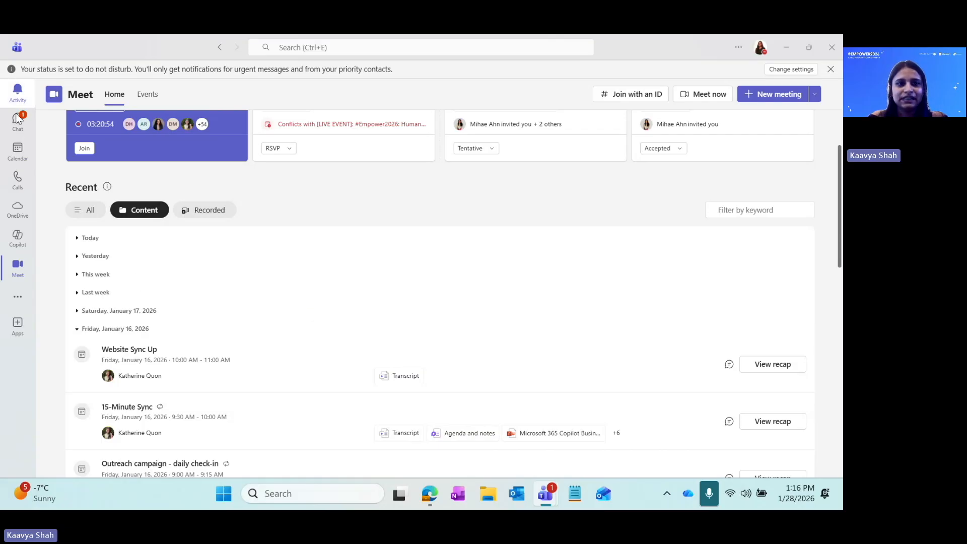
{"action": "left_click", "coordinate": [23, 301]}
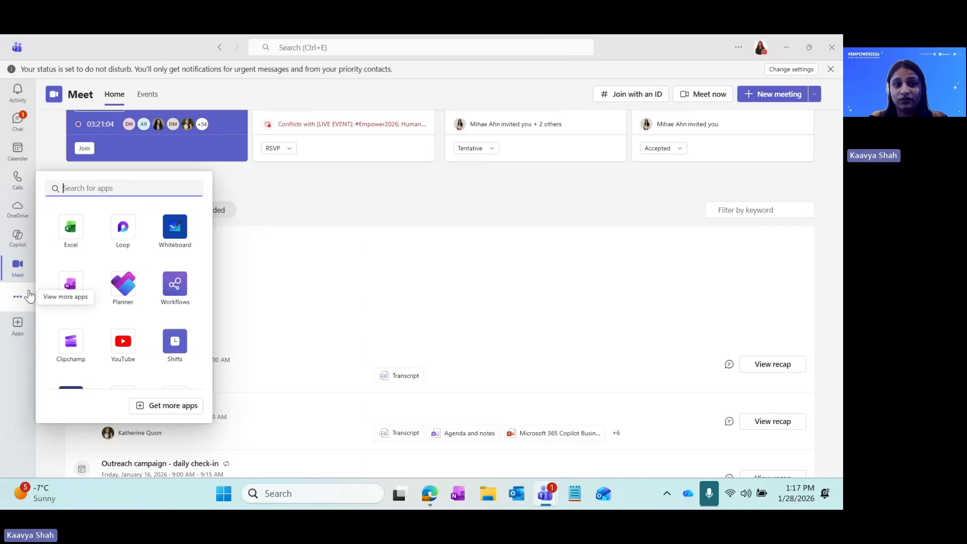
{"action": "left_click", "coordinate": [21, 298]}
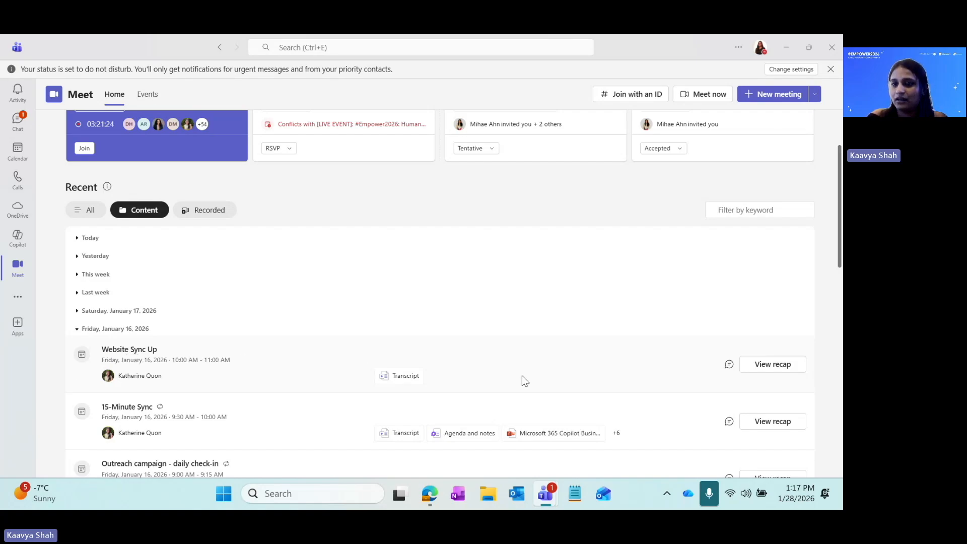
{"action": "left_click", "coordinate": [773, 365]}
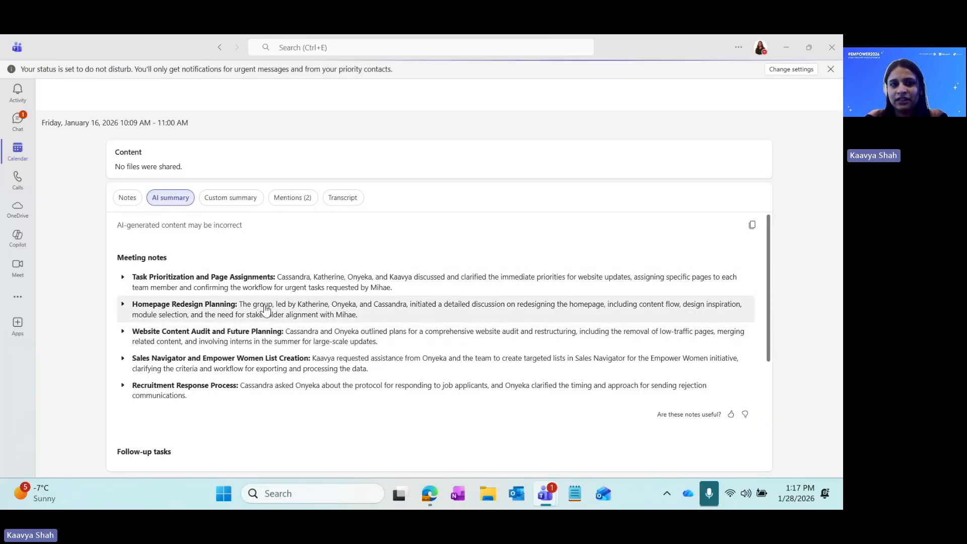
Step: Review the meeting notes and follow-up tasks in the recap's AI summary
{"action": "scroll", "coordinate": [278, 320], "scroll_direction": "down", "scroll_amount": 3}
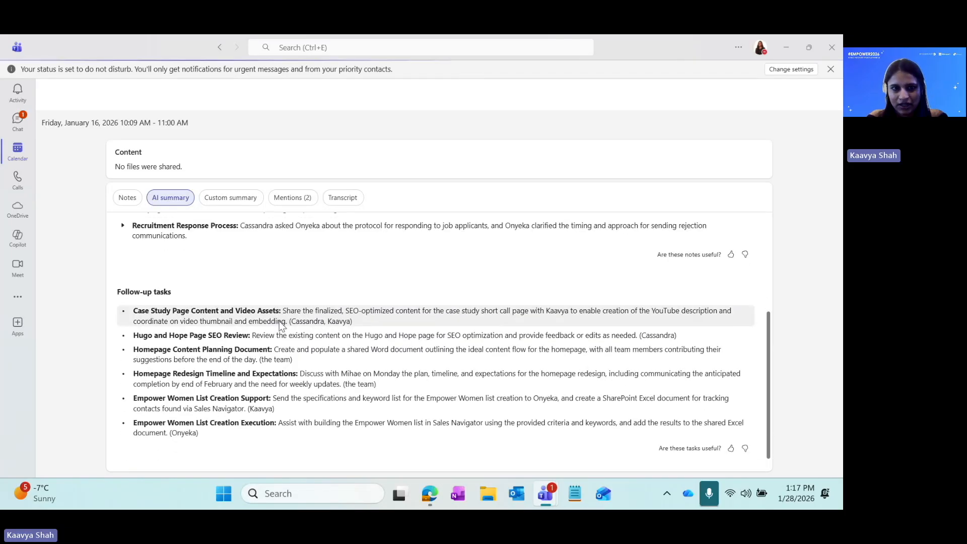
{"action": "scroll", "coordinate": [280, 322], "scroll_direction": "up", "scroll_amount": 1}
{"action": "scroll", "coordinate": [280, 322], "scroll_direction": "up", "scroll_amount": 2}
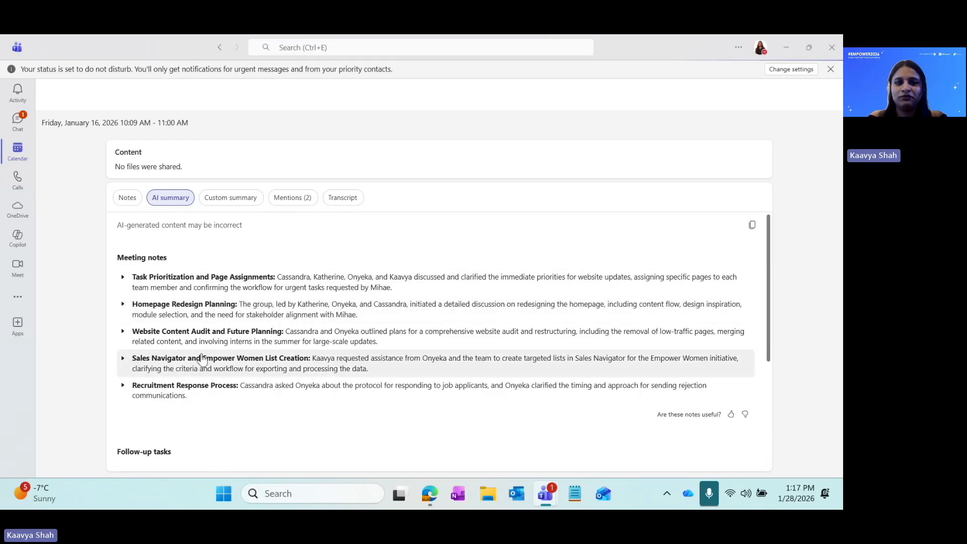
{"action": "scroll", "coordinate": [201, 317], "scroll_direction": "down", "scroll_amount": 3}
{"action": "scroll", "coordinate": [200, 314], "scroll_direction": "up", "scroll_amount": 3}
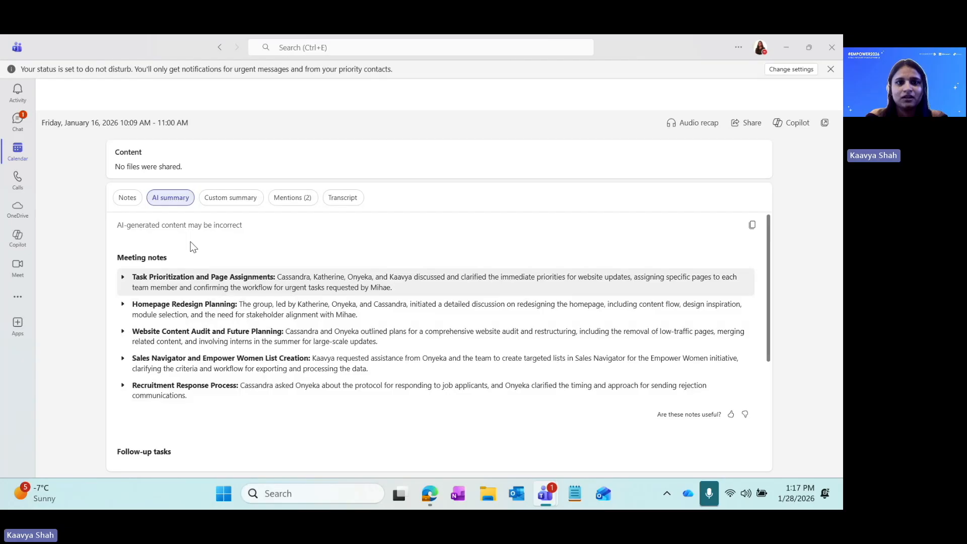
Step: Show the recap's custom summary options and inspect the blank form for creating a template, discarding it without entering a format
{"action": "left_click", "coordinate": [224, 199]}
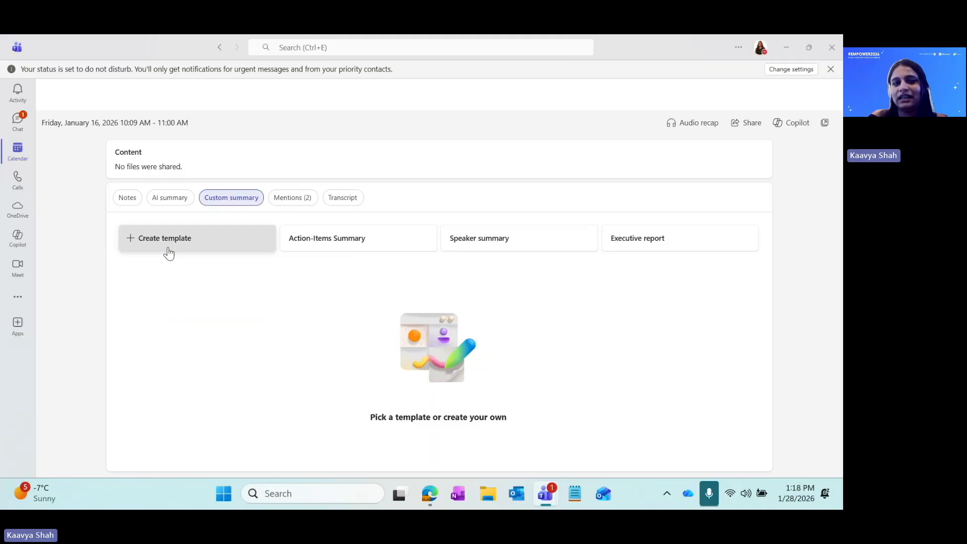
{"action": "left_click", "coordinate": [168, 250]}
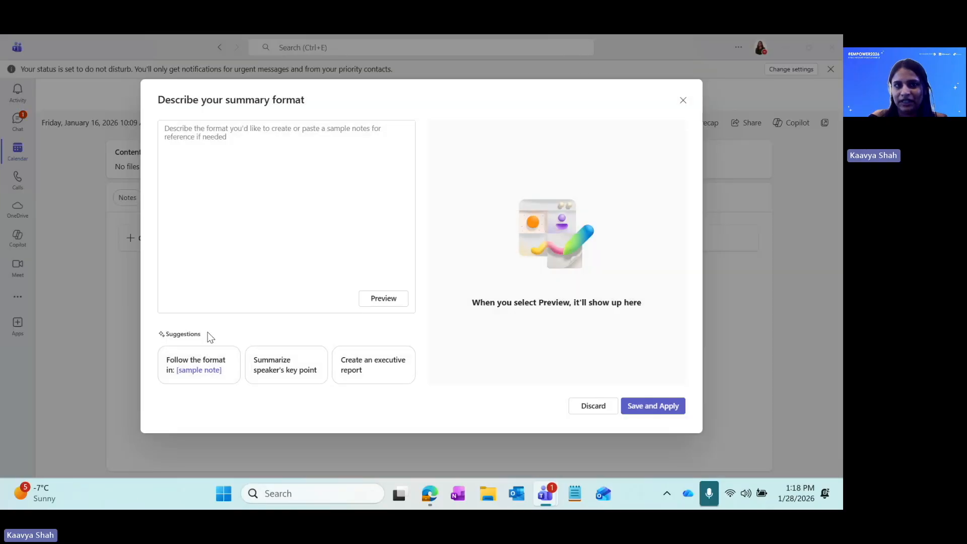
{"action": "left_click", "coordinate": [181, 141]}
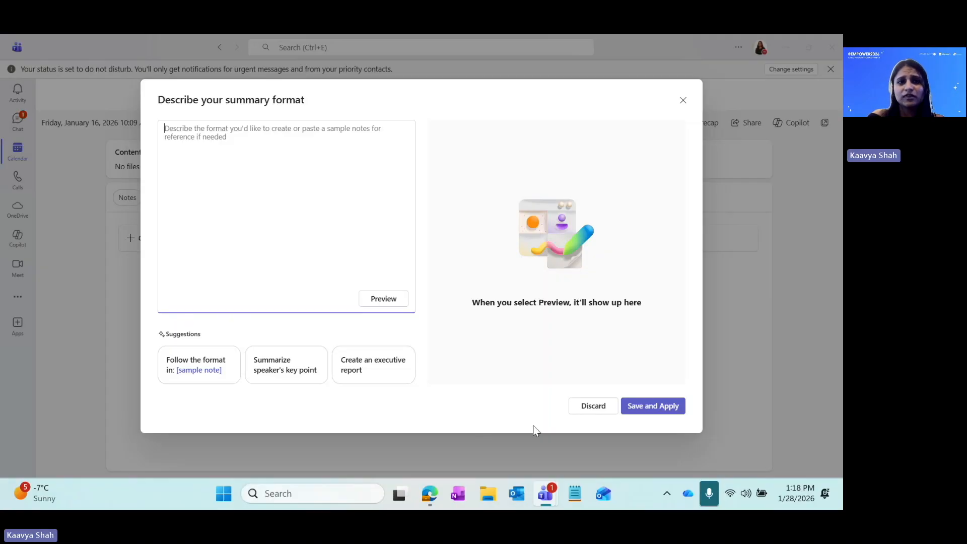
{"action": "left_click", "coordinate": [593, 406]}
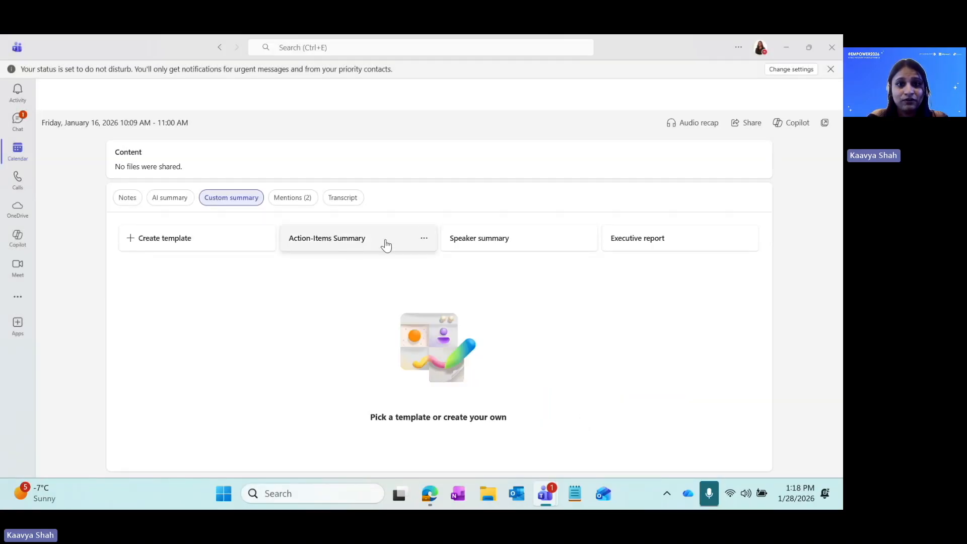
Step: Examine the format description of the Action-Items Summary template and close it without changes
{"action": "left_click", "coordinate": [424, 239]}
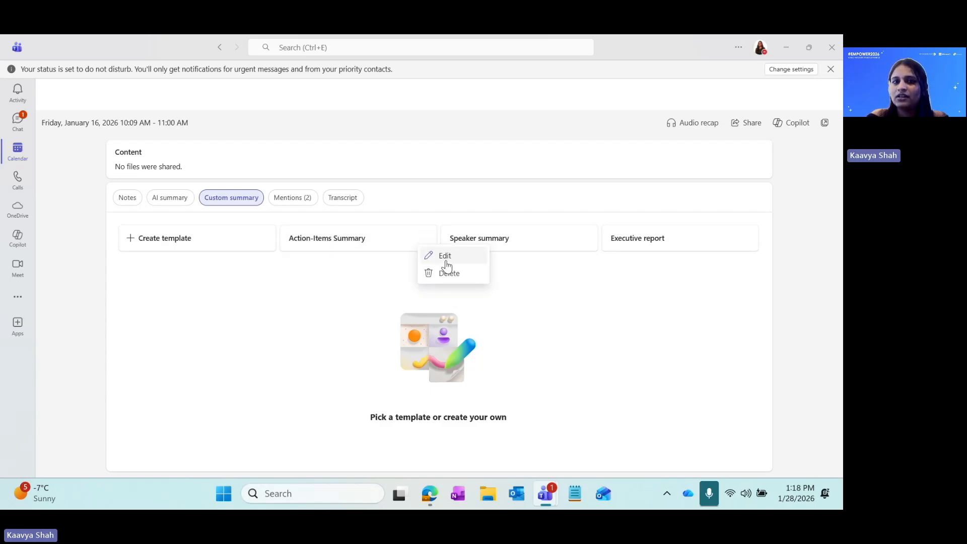
{"action": "left_click", "coordinate": [445, 256]}
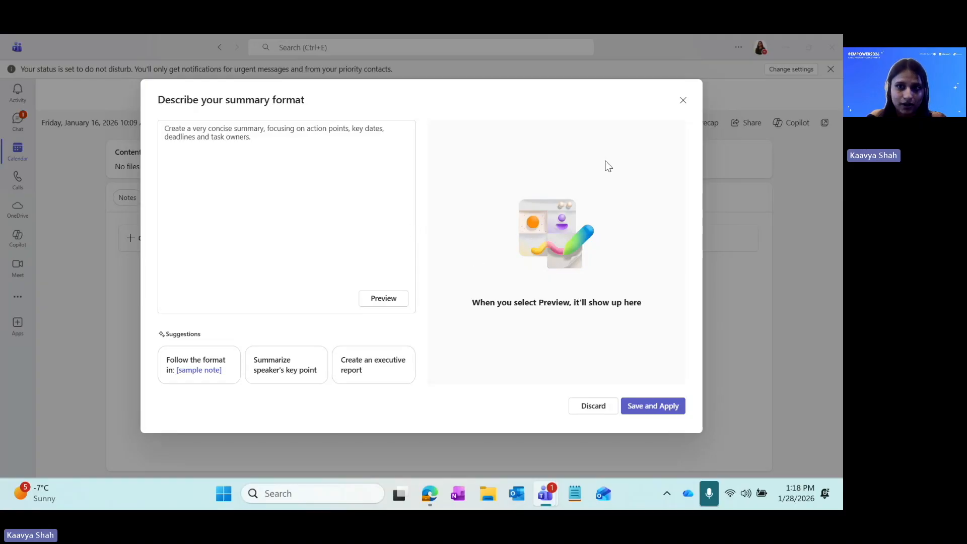
{"action": "left_click", "coordinate": [683, 101]}
Step: Apply the Action-Items Summary template to the meeting and review its action items, task owners, key dates and next steps
{"action": "left_click", "coordinate": [326, 241]}
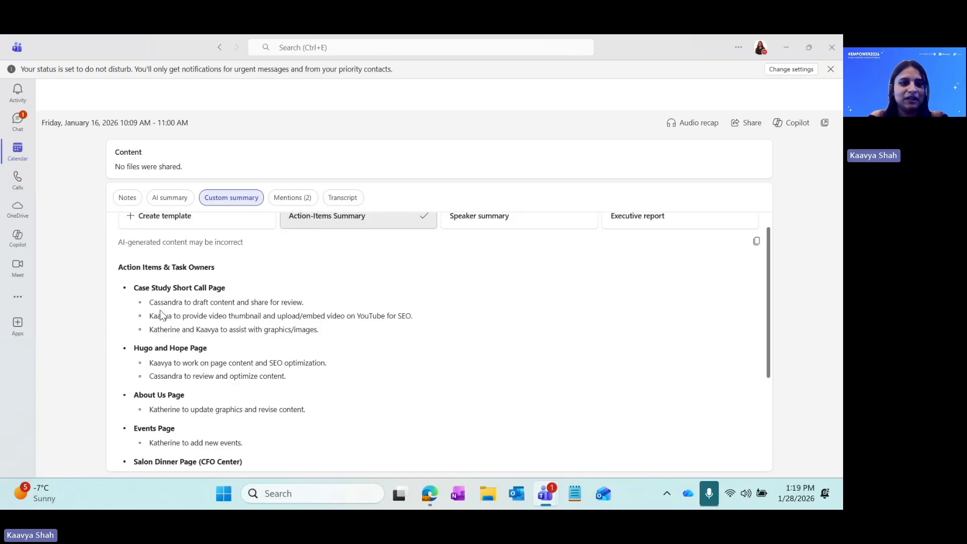
{"action": "scroll", "coordinate": [161, 310], "scroll_direction": "down", "scroll_amount": 3}
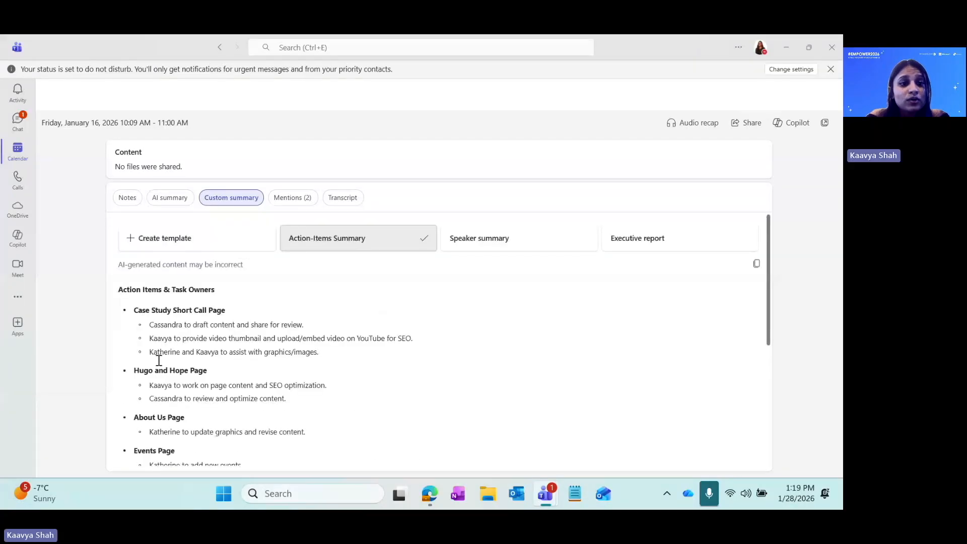
{"action": "scroll", "coordinate": [240, 363], "scroll_direction": "down", "scroll_amount": 8}
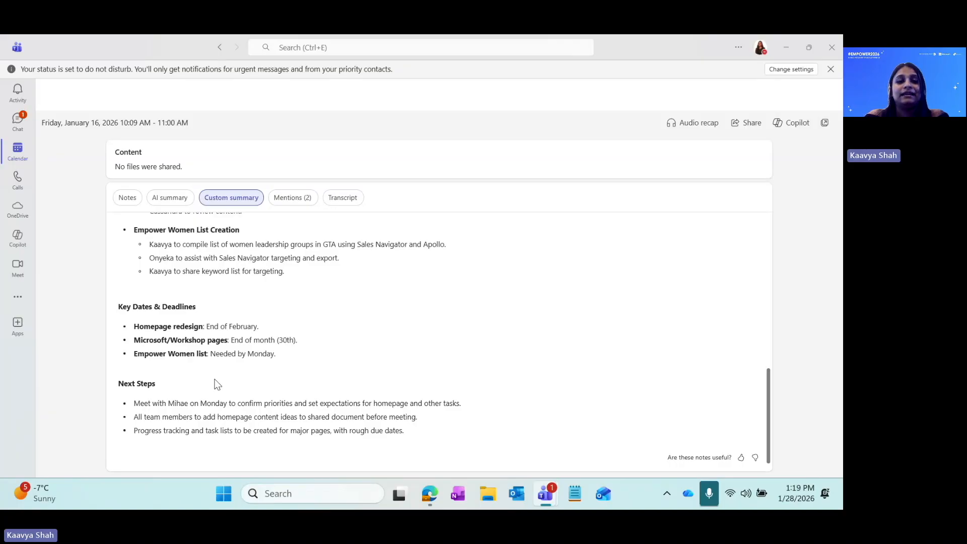
{"action": "scroll", "coordinate": [217, 384], "scroll_direction": "up", "scroll_amount": 10}
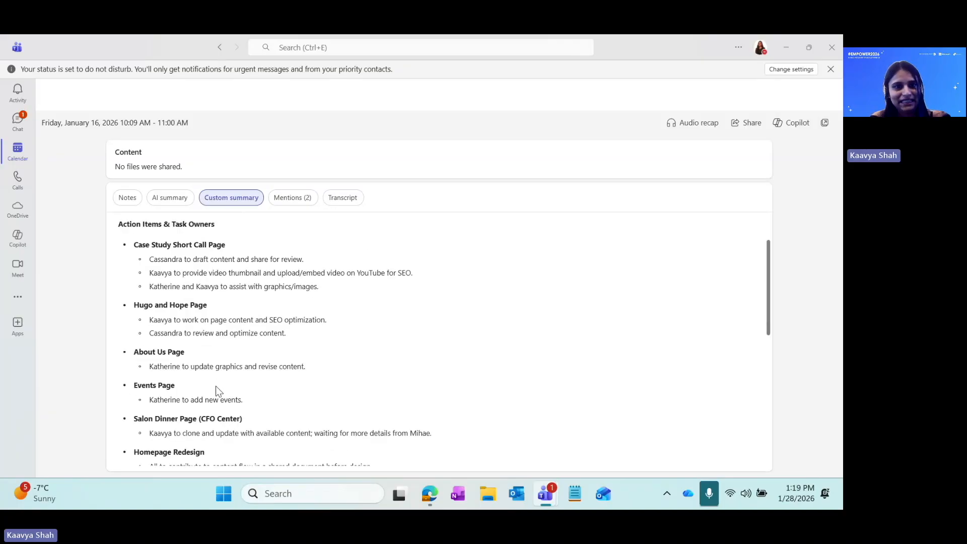
{"action": "scroll", "coordinate": [216, 389], "scroll_direction": "up", "scroll_amount": 2}
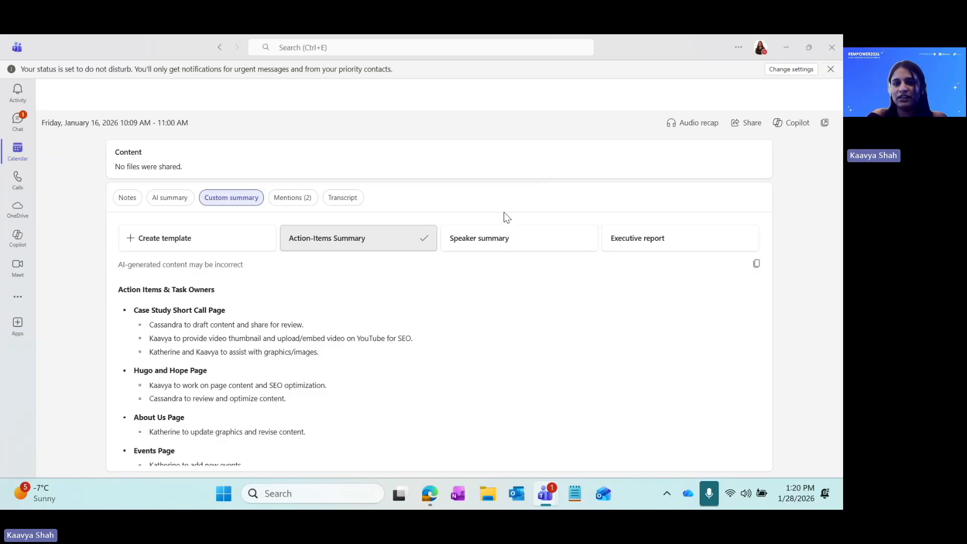
{"action": "scroll", "coordinate": [299, 350], "scroll_direction": "down", "scroll_amount": 5}
{"action": "scroll", "coordinate": [414, 361], "scroll_direction": "up", "scroll_amount": 5}
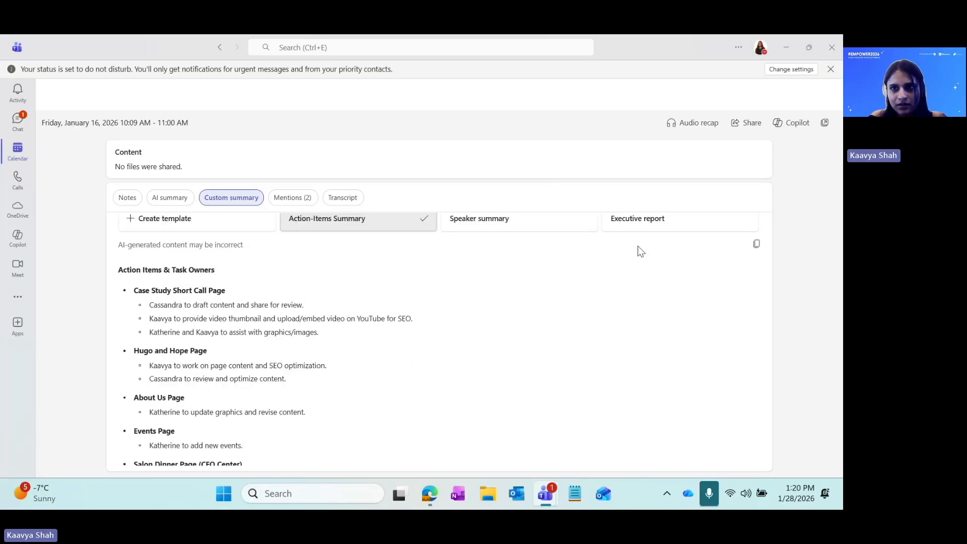
Step: Open the audio recap setup for the meeting and view the available styles, keeping Executive
{"action": "left_click", "coordinate": [695, 121]}
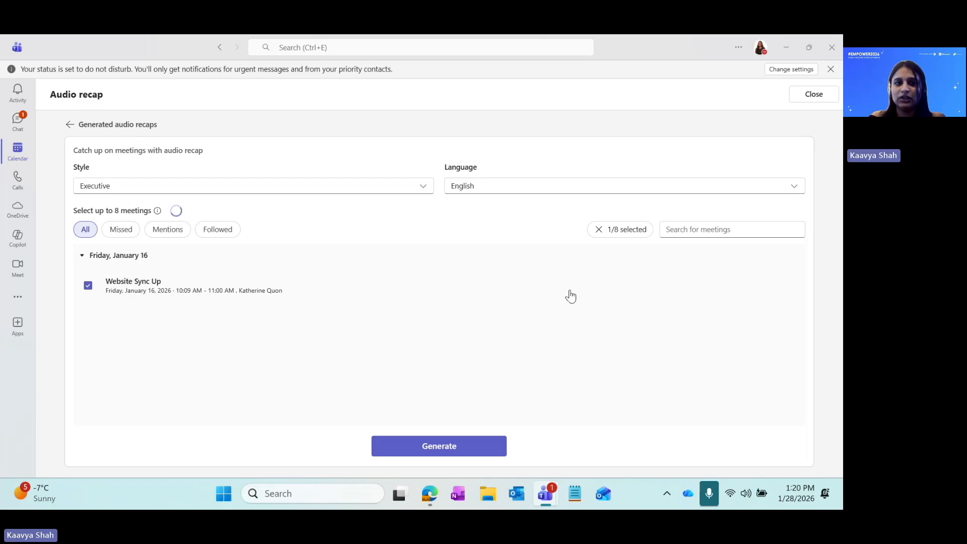
{"action": "left_click", "coordinate": [238, 191]}
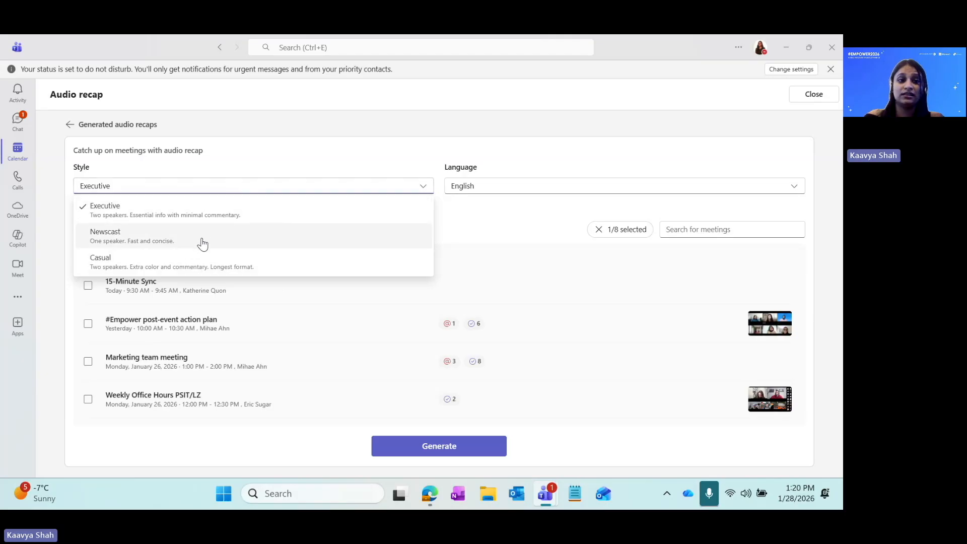
{"action": "left_click", "coordinate": [297, 150]}
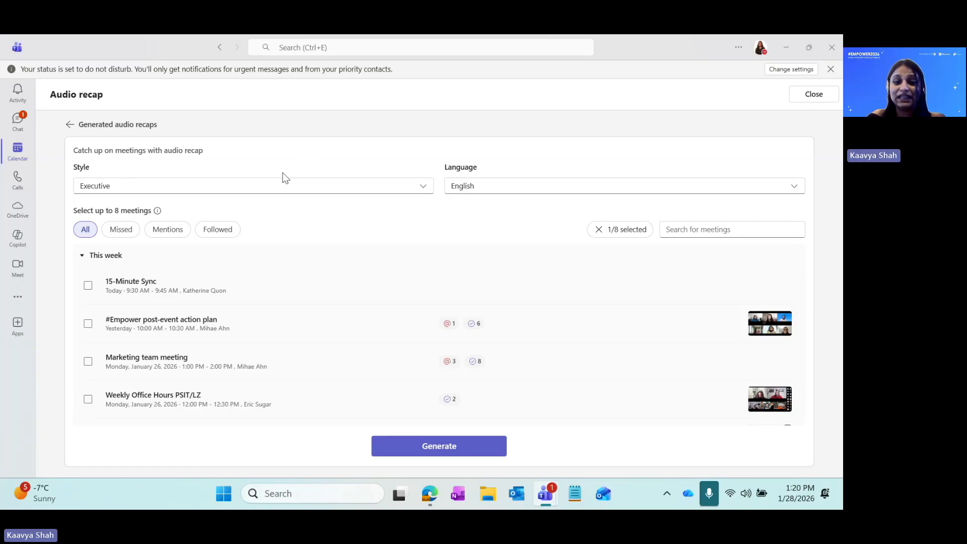
Step: Return to the Copilot 101 Empower 2026 presentation in the browser and restart its slide show from slide 8
{"action": "mouse_move", "coordinate": [428, 489]}
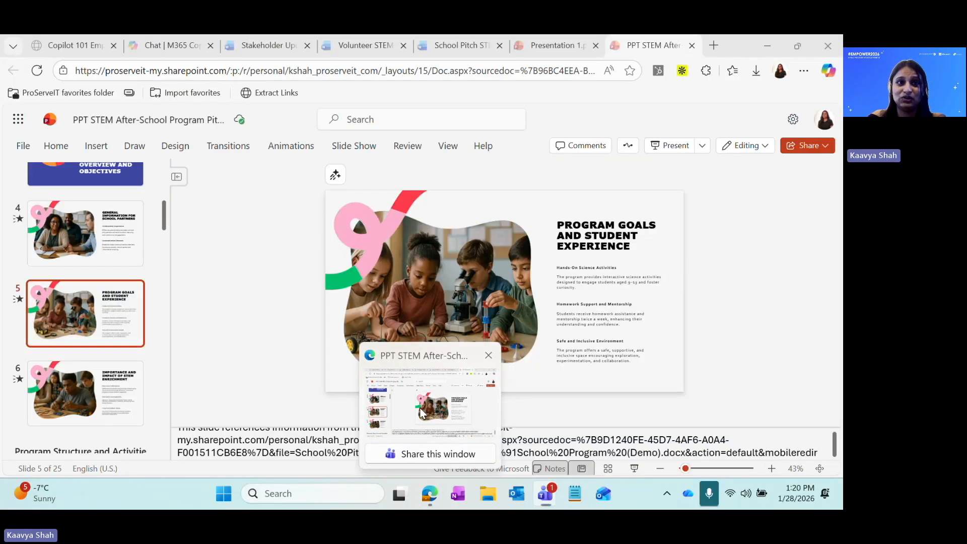
{"action": "left_click", "coordinate": [422, 413]}
{"action": "key", "text": "ctrl+Tab"}
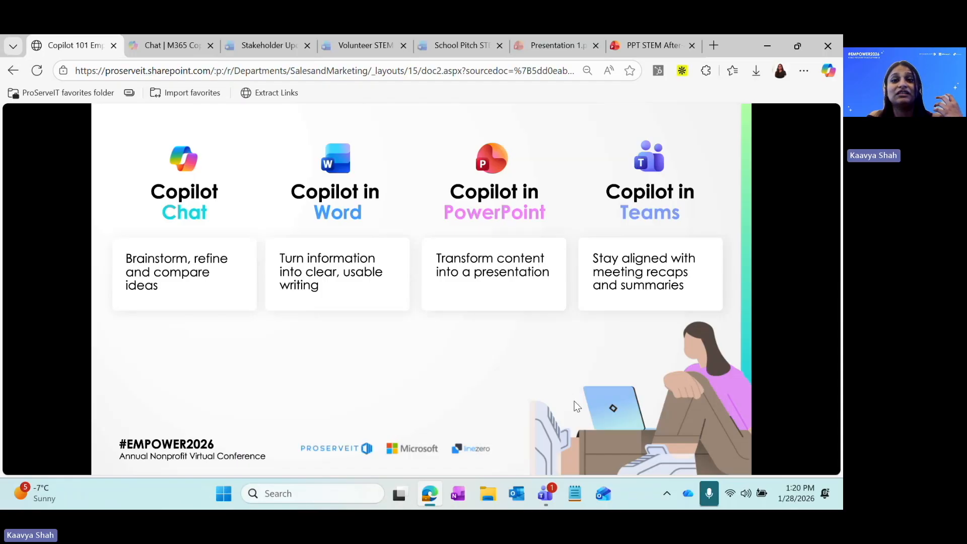
{"action": "left_click", "coordinate": [429, 373]}
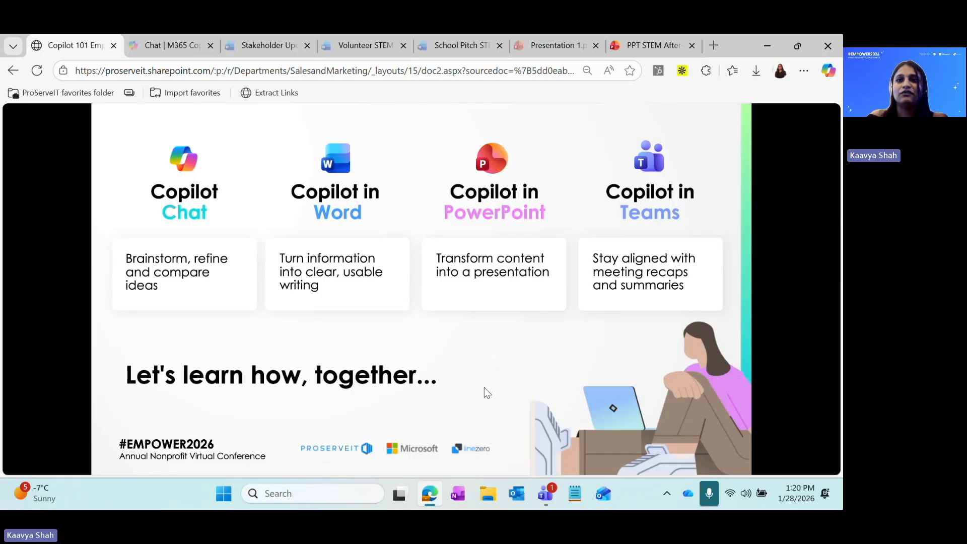
{"action": "key", "text": "Escape"}
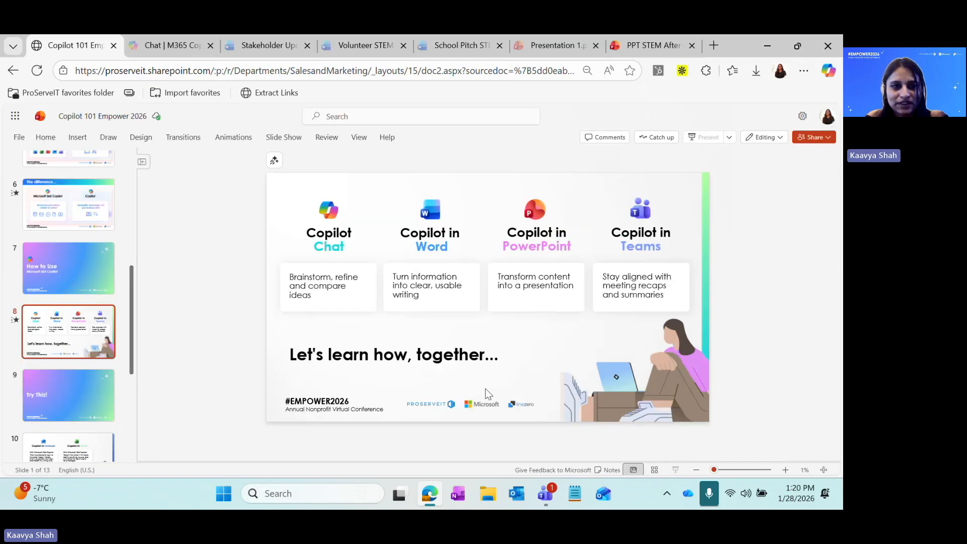
{"action": "left_click", "coordinate": [674, 470]}
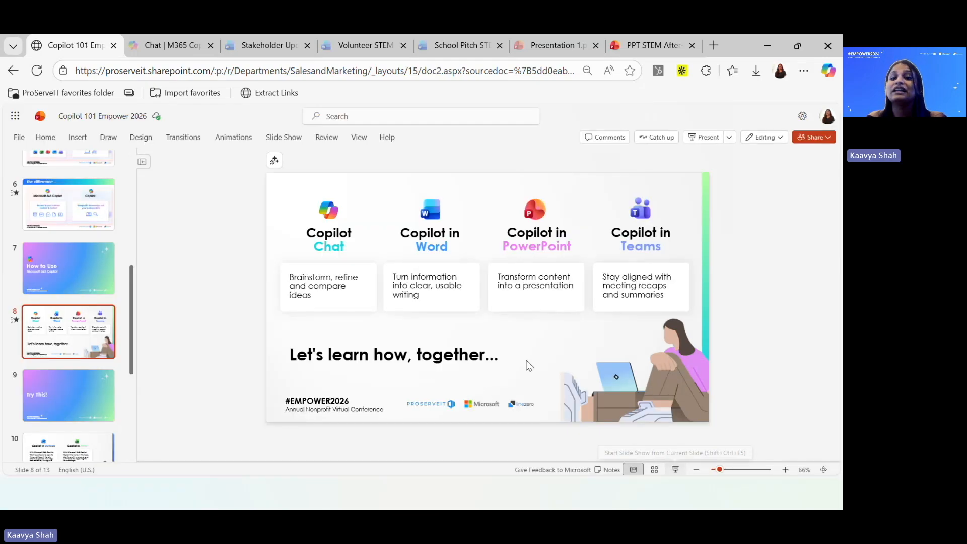